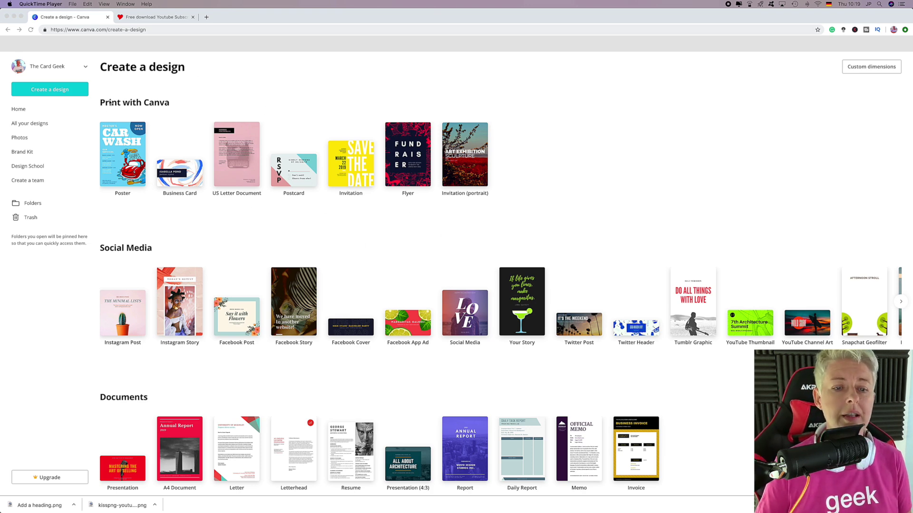
Check All your designs, return Home, and enter 'logo' in the design search box.
{"action": "scroll", "coordinate": [397, 431], "scroll_direction": "down", "scroll_amount": 8}
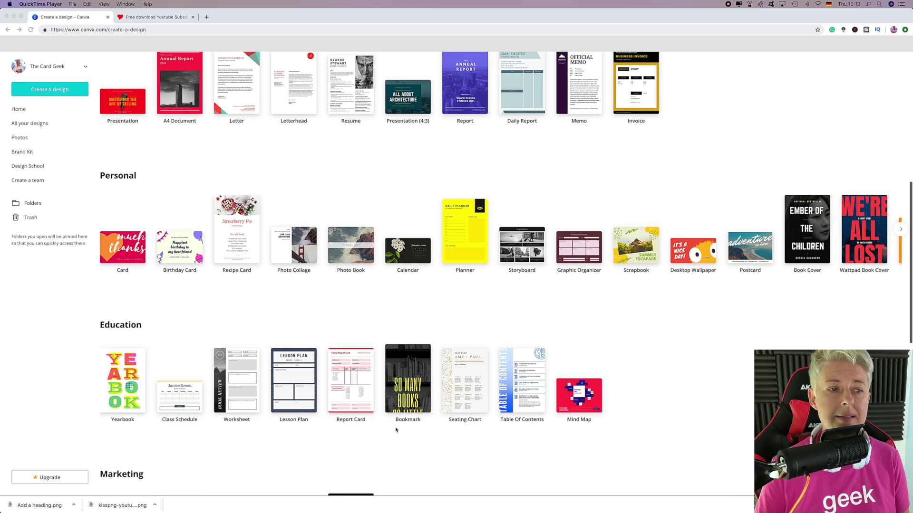
{"action": "scroll", "coordinate": [396, 430], "scroll_direction": "down", "scroll_amount": 9}
{"action": "scroll", "coordinate": [395, 430], "scroll_direction": "up", "scroll_amount": 17}
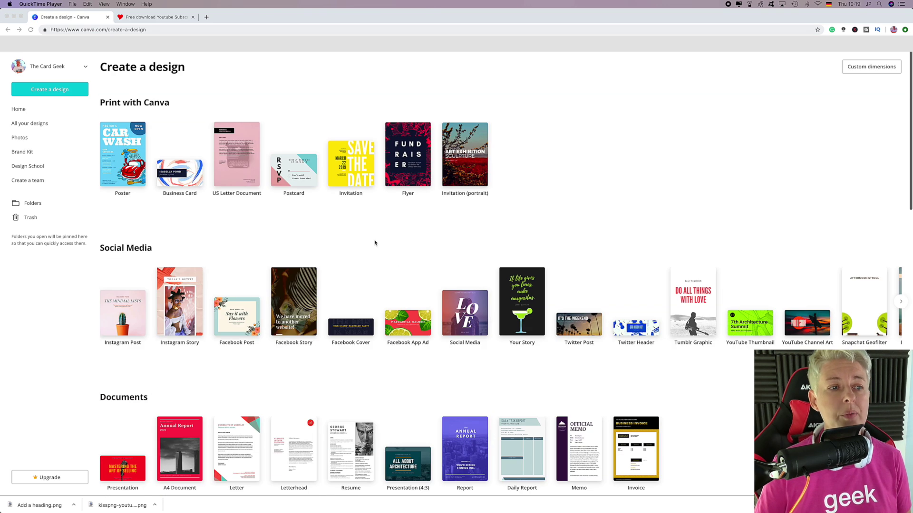
{"action": "left_click", "coordinate": [25, 125]}
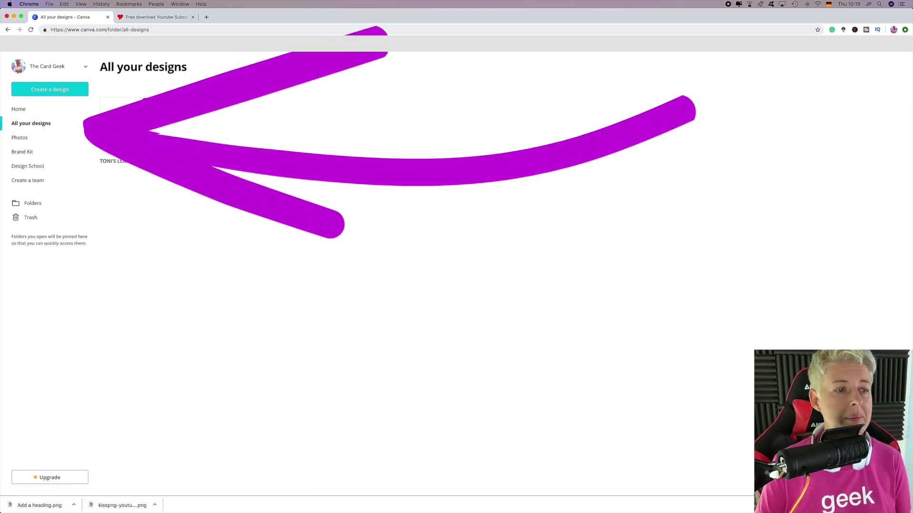
{"action": "left_click", "coordinate": [17, 110]}
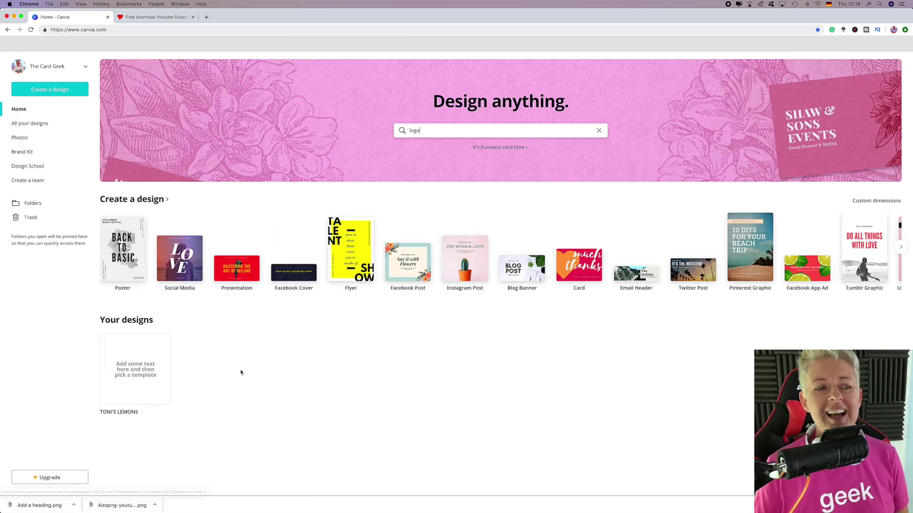
{"action": "type", "text": "logo"}
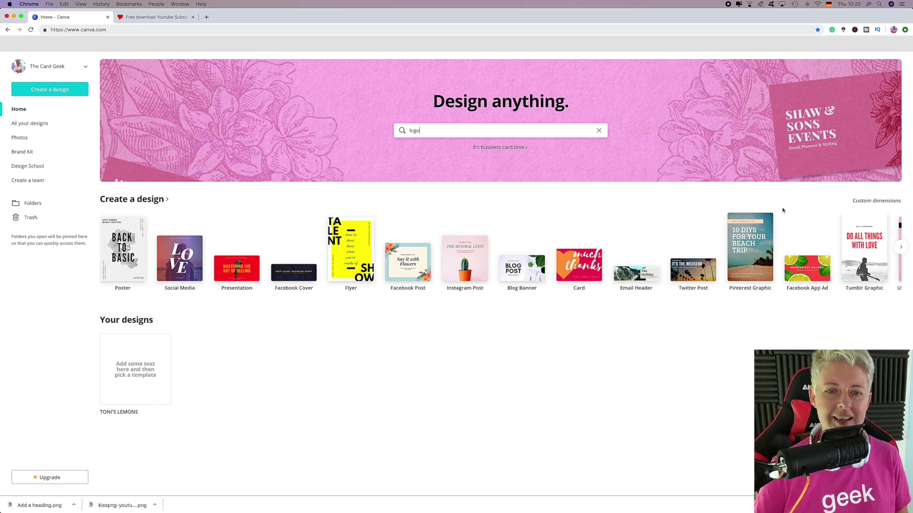
Replace 'logo' with a newsletter search to create a Newsletter (21 × 29.7 cm) design.
{"action": "double_click", "coordinate": [413, 131]}
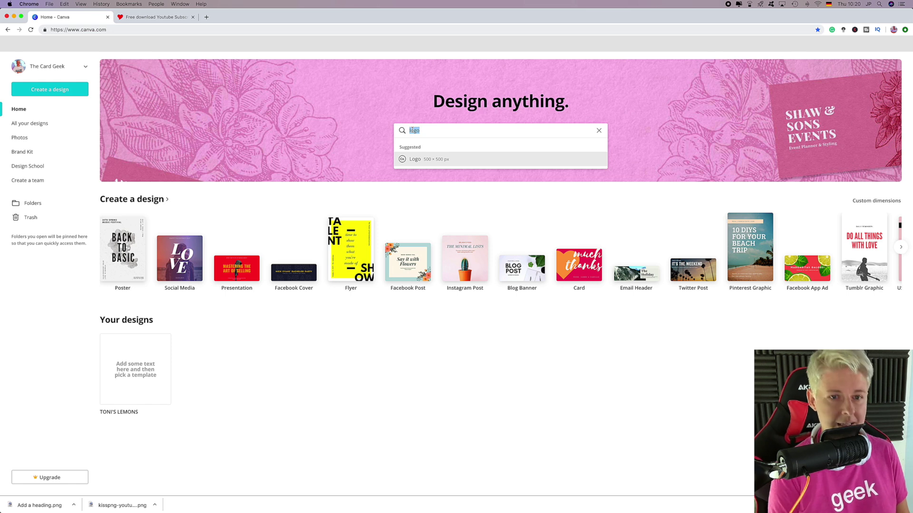
{"action": "type", "text": "newletter"}
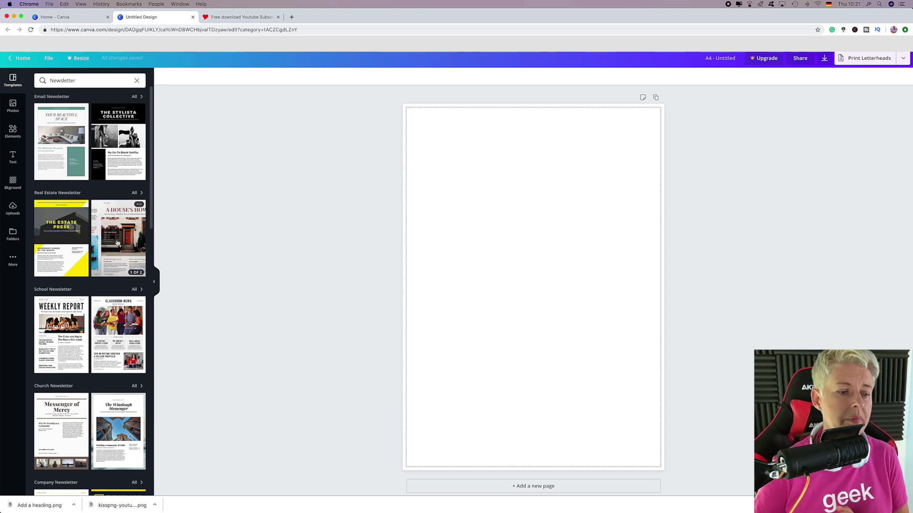
Browse the newsletter templates and preview the Classroom News template's pages.
{"action": "scroll", "coordinate": [117, 243], "scroll_direction": "down", "scroll_amount": 5}
{"action": "scroll", "coordinate": [108, 323], "scroll_direction": "up", "scroll_amount": 3}
{"action": "scroll", "coordinate": [109, 323], "scroll_direction": "up", "scroll_amount": 2}
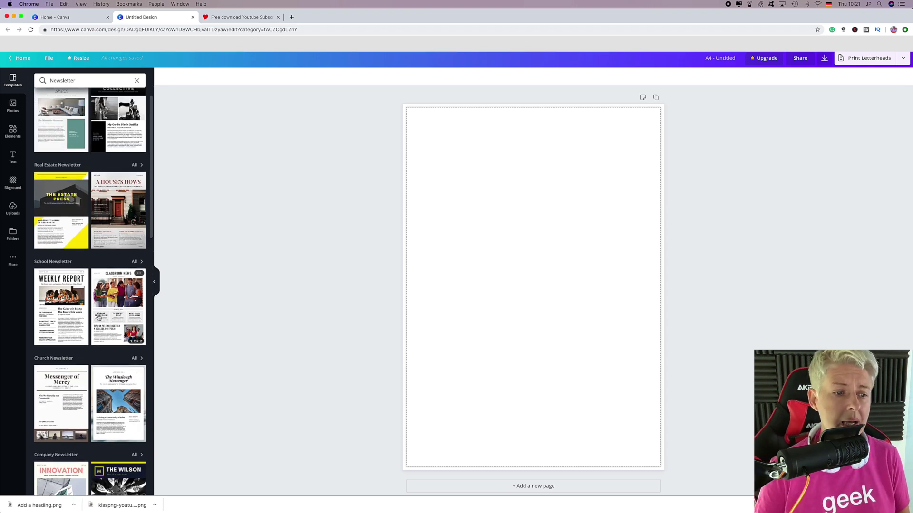
{"action": "scroll", "coordinate": [99, 317], "scroll_direction": "down", "scroll_amount": 2}
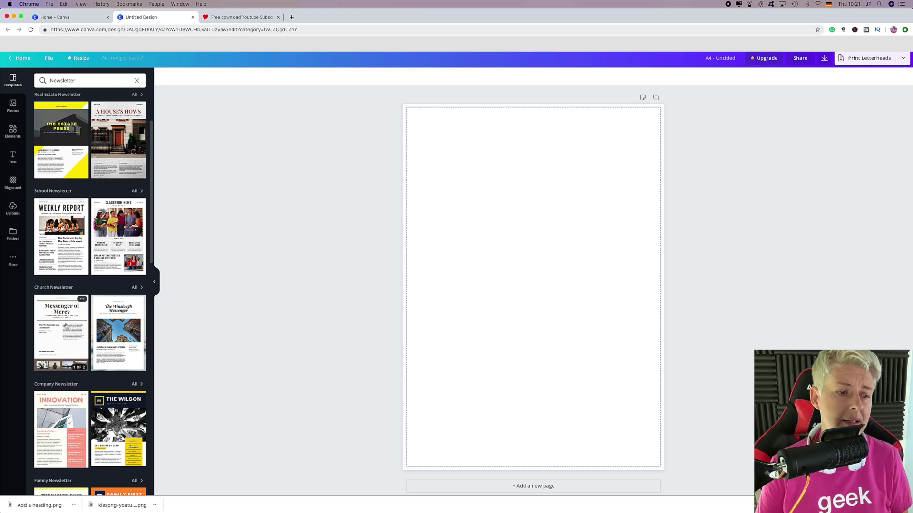
{"action": "scroll", "coordinate": [65, 329], "scroll_direction": "down", "scroll_amount": 2}
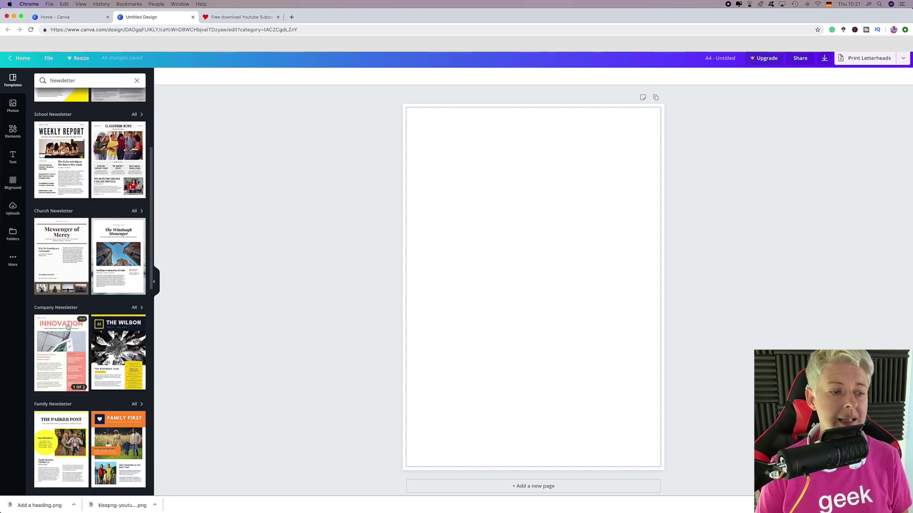
{"action": "scroll", "coordinate": [94, 361], "scroll_direction": "down", "scroll_amount": 4}
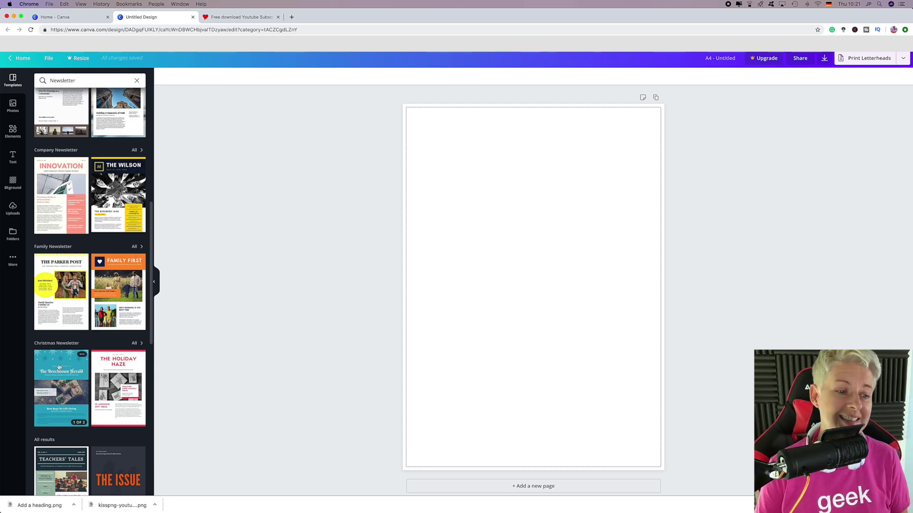
{"action": "scroll", "coordinate": [61, 369], "scroll_direction": "down", "scroll_amount": 4}
{"action": "scroll", "coordinate": [66, 379], "scroll_direction": "up", "scroll_amount": 12}
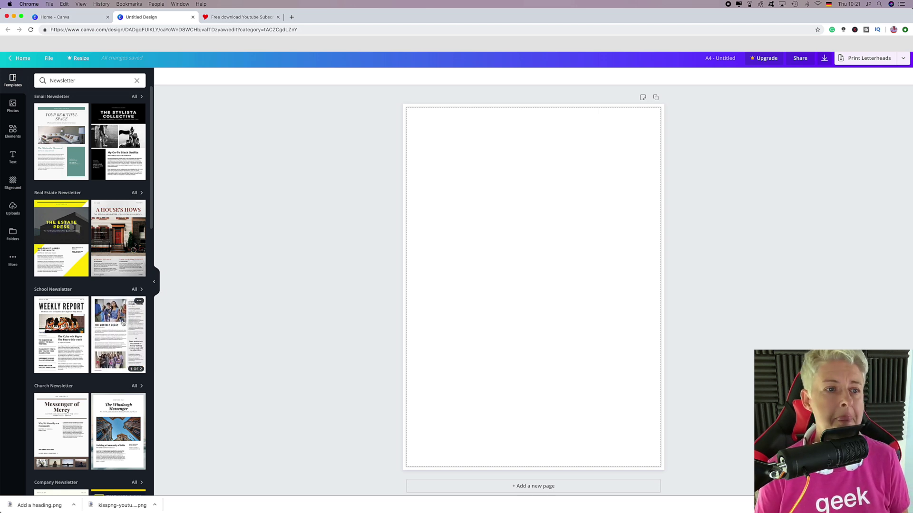
{"action": "left_click", "coordinate": [122, 323]}
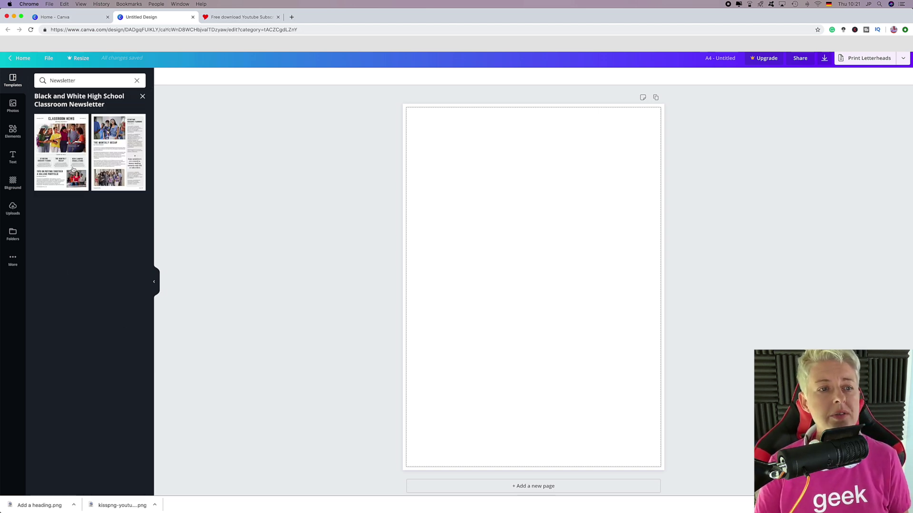
{"action": "left_click", "coordinate": [142, 96]}
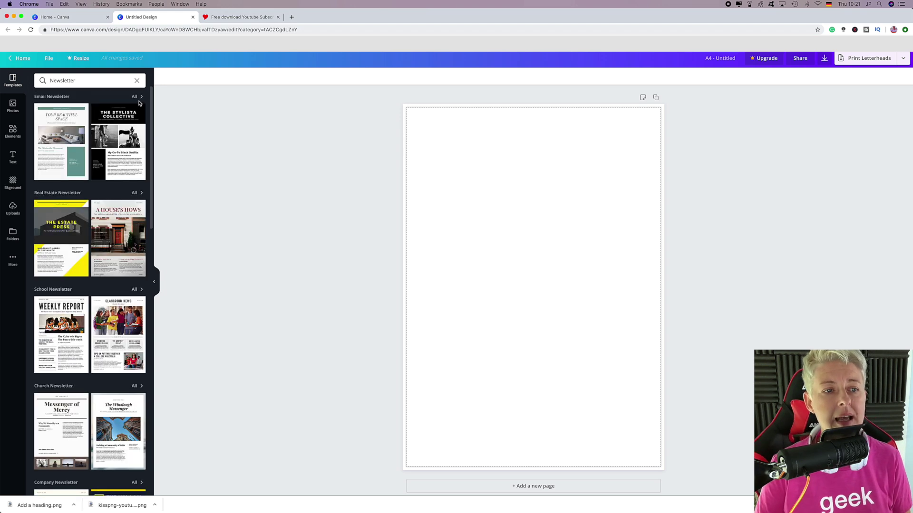
Reopen the Black and White High School Classroom Newsletter template set.
{"action": "mouse_move", "coordinate": [140, 109]}
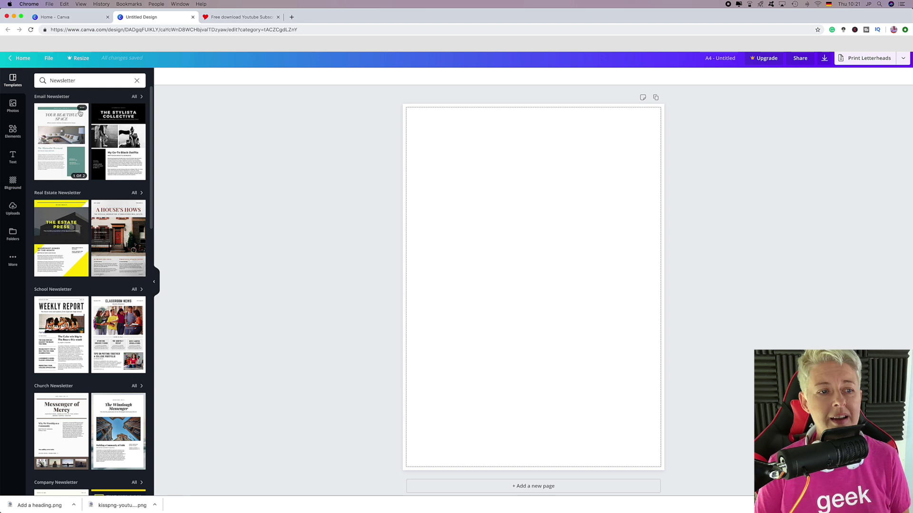
{"action": "mouse_move", "coordinate": [81, 110]}
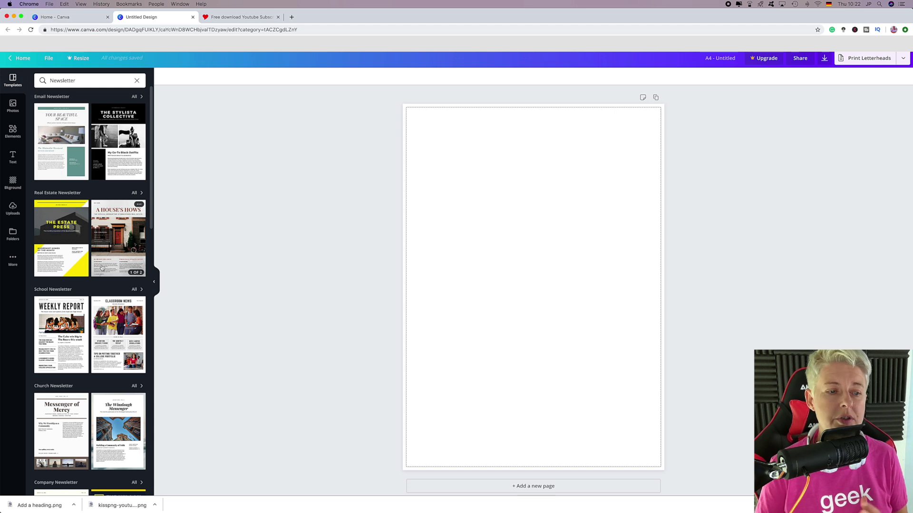
{"action": "scroll", "coordinate": [90, 274], "scroll_direction": "down", "scroll_amount": 3}
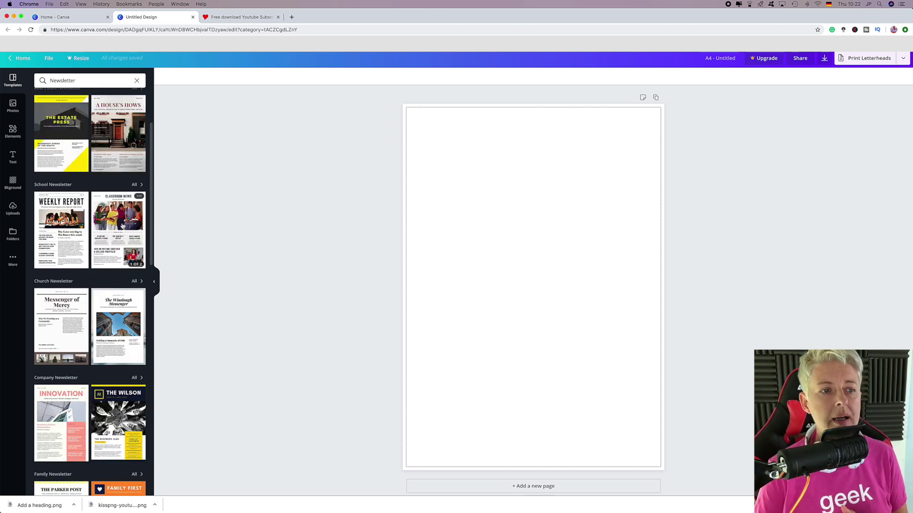
{"action": "left_click", "coordinate": [122, 226]}
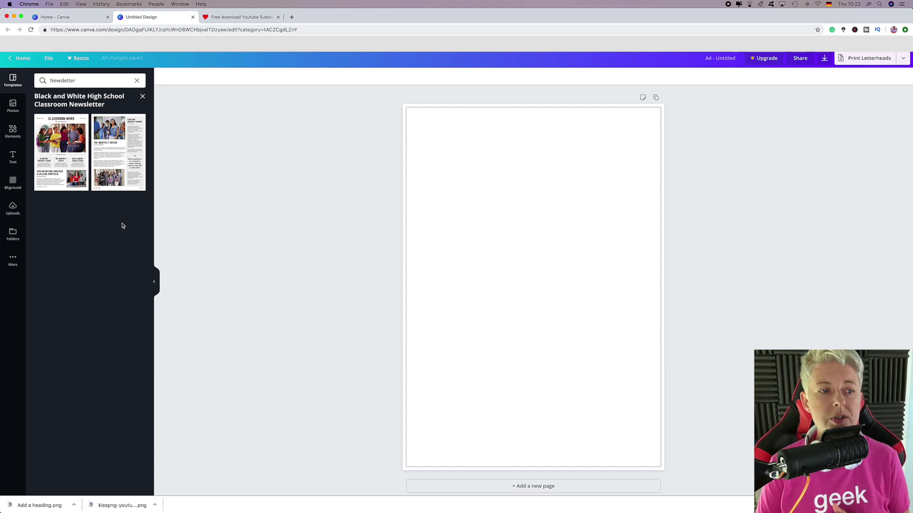
Apply the Classroom News template, browse Elements, and select the main group photo.
{"action": "left_click", "coordinate": [63, 146]}
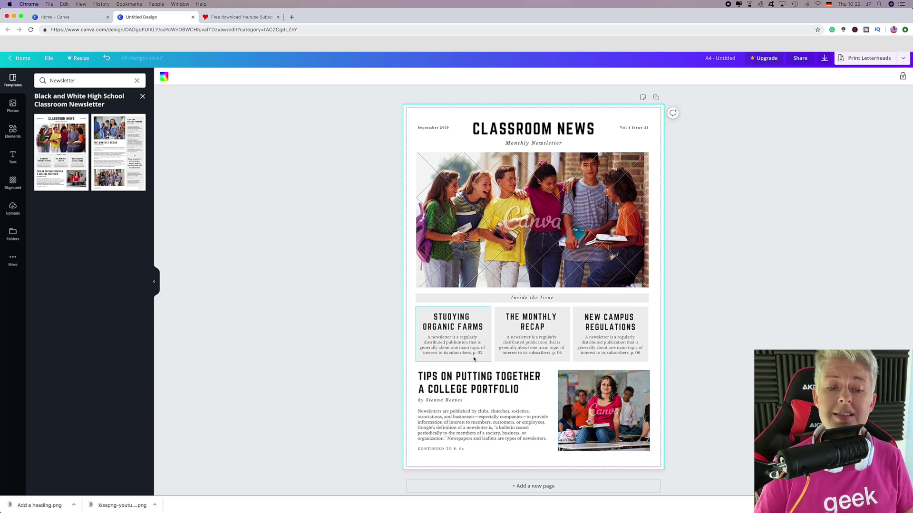
{"action": "left_click", "coordinate": [457, 298]}
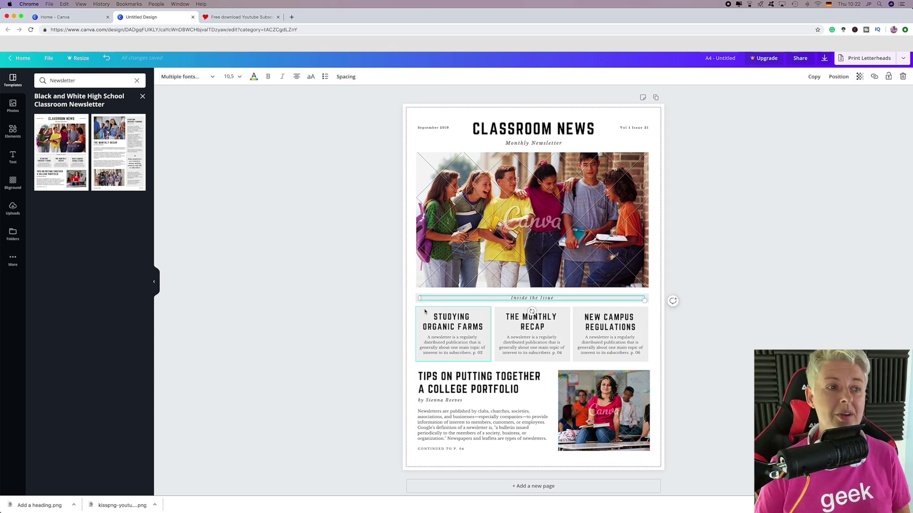
{"action": "left_click", "coordinate": [12, 130]}
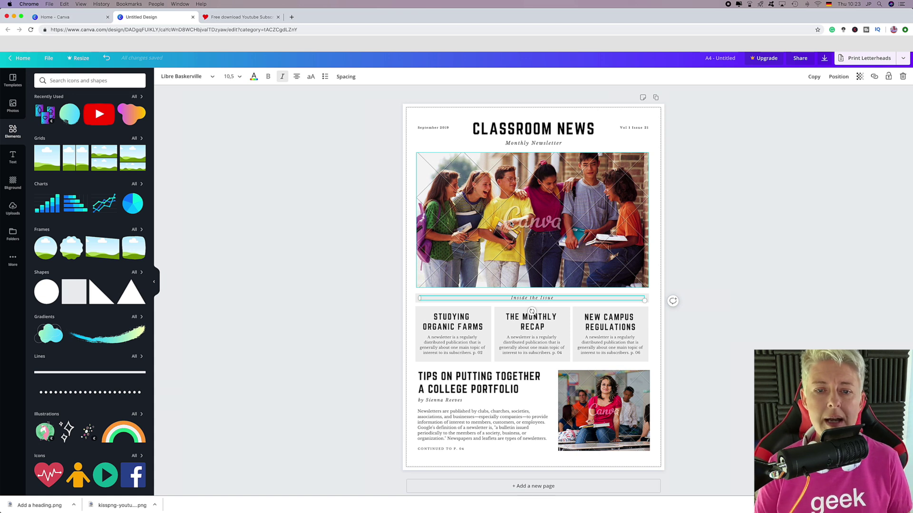
{"action": "left_click", "coordinate": [447, 200]}
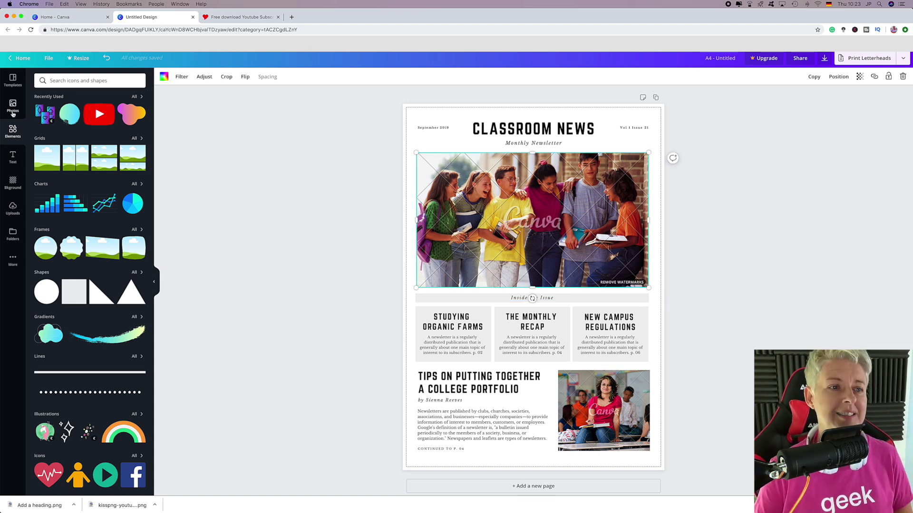
Search stock photos for 'tech', browse the results, then switch to Uploads.
{"action": "left_click", "coordinate": [13, 105]}
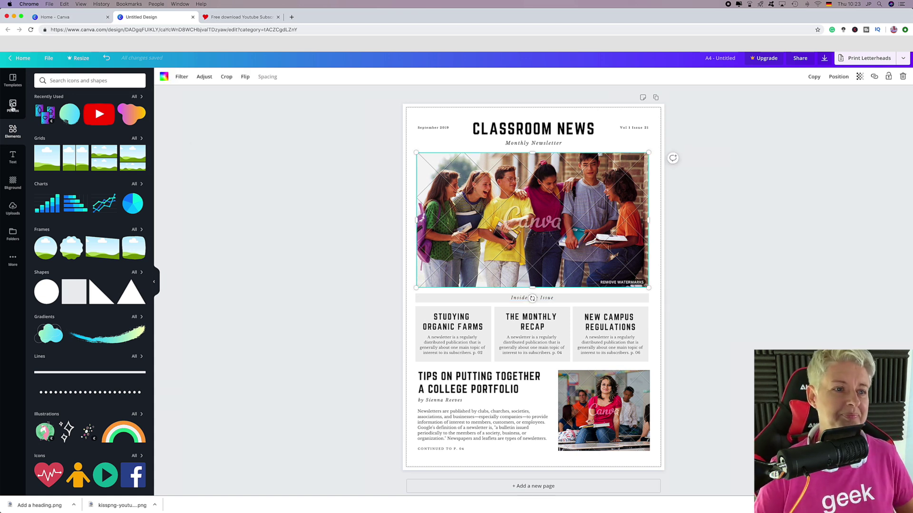
{"action": "left_click", "coordinate": [61, 80]}
{"action": "type", "text": "tech"}
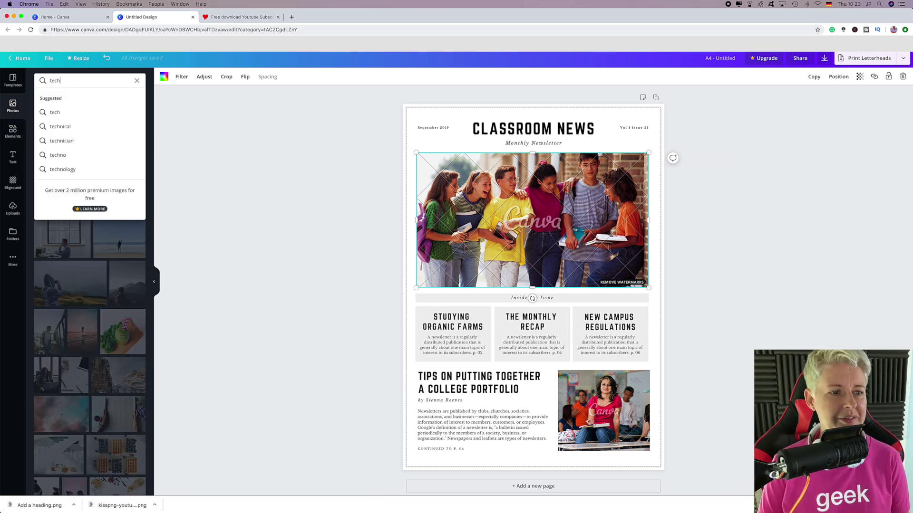
{"action": "key", "text": "Return"}
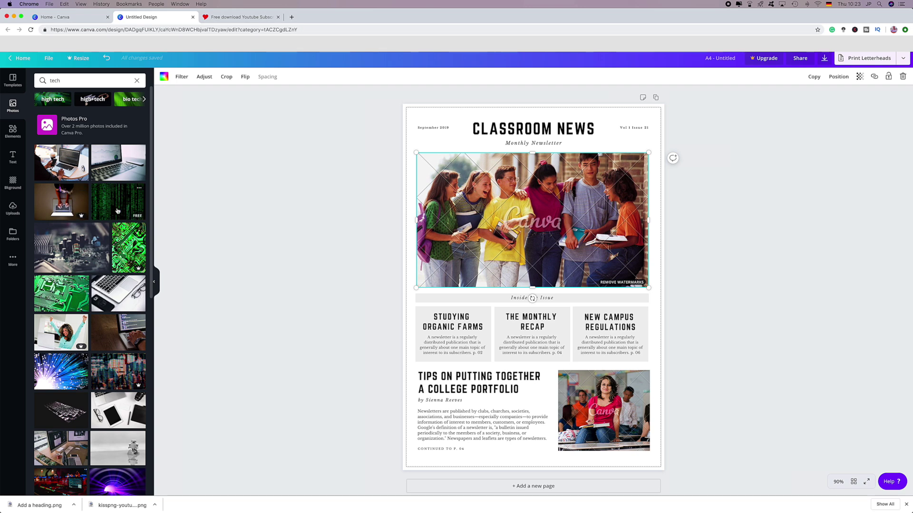
{"action": "scroll", "coordinate": [105, 303], "scroll_direction": "down", "scroll_amount": 3}
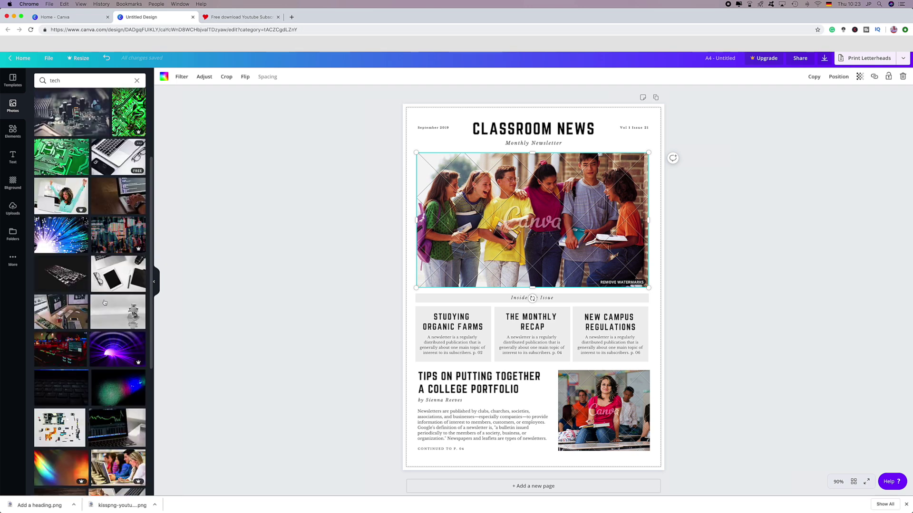
{"action": "scroll", "coordinate": [98, 325], "scroll_direction": "down", "scroll_amount": 7}
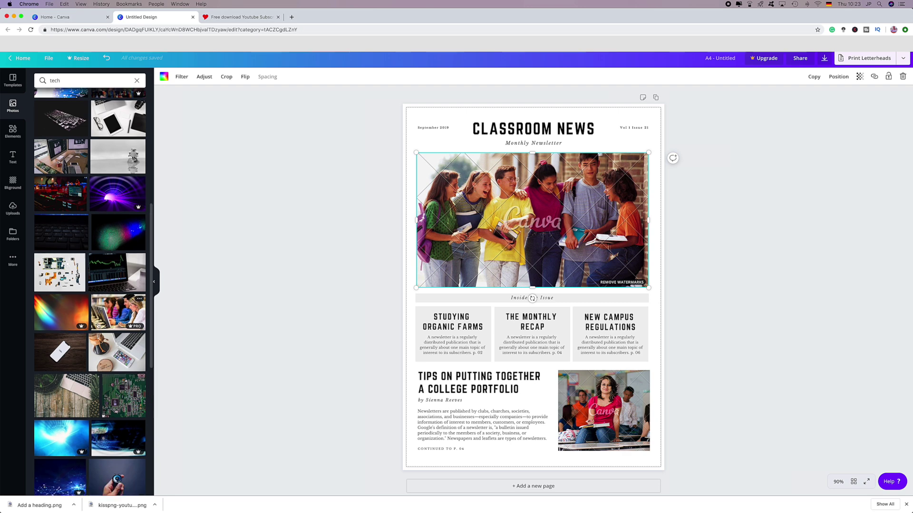
{"action": "scroll", "coordinate": [98, 326], "scroll_direction": "down", "scroll_amount": 3}
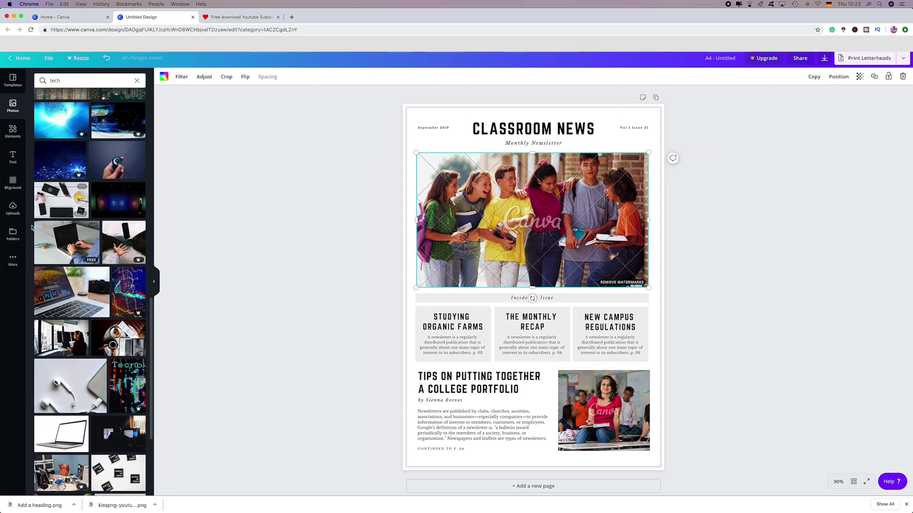
{"action": "left_click", "coordinate": [14, 210]}
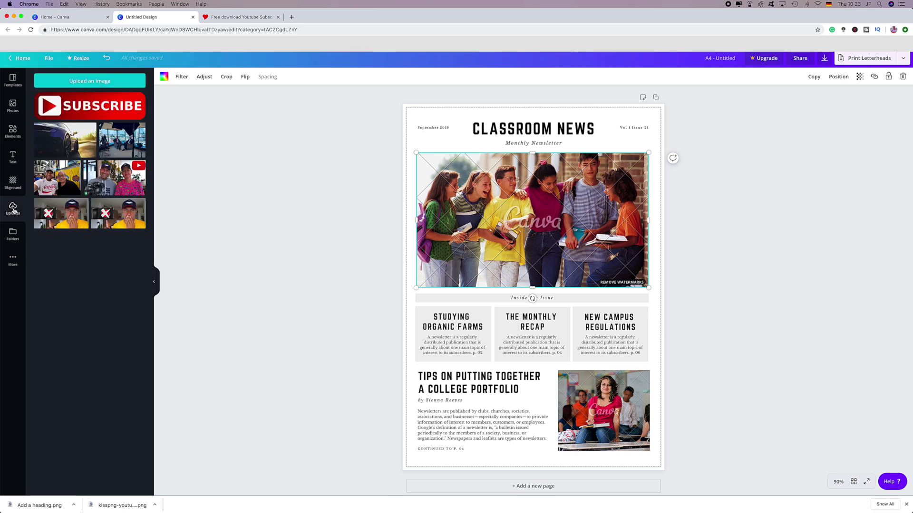
Replace the main photo with the couple photo and change the title to ALLSTARSPACE NEWS.
{"action": "left_click_drag", "start_coordinate": [114, 177], "coordinate": [449, 220]}
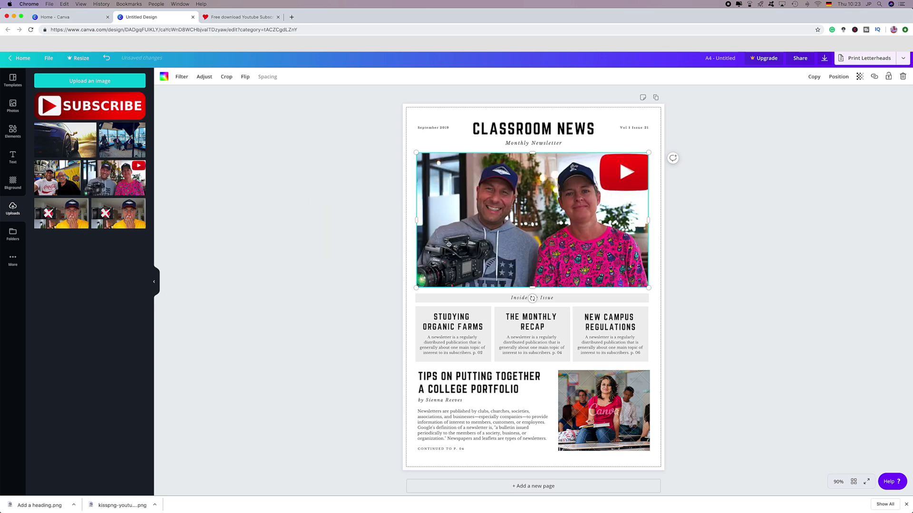
{"action": "left_click", "coordinate": [502, 126]}
{"action": "left_click", "coordinate": [502, 126]}
{"action": "left_click", "coordinate": [501, 126]}
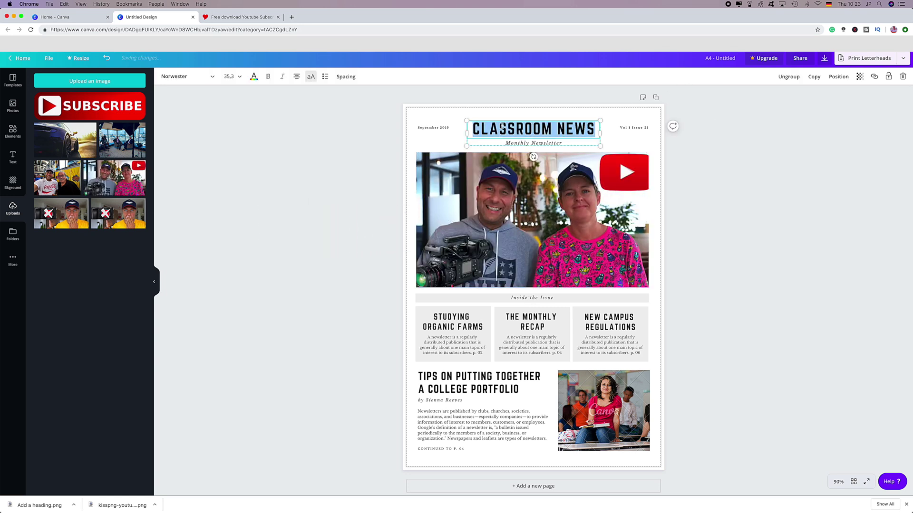
{"action": "mouse_move", "coordinate": [557, 127]}
{"action": "left_mouse_down"}
{"action": "mouse_move", "coordinate": [508, 128]}
{"action": "mouse_move", "coordinate": [548, 125]}
{"action": "left_mouse_up"}
{"action": "type", "text": "ALLSTARSPACE"}
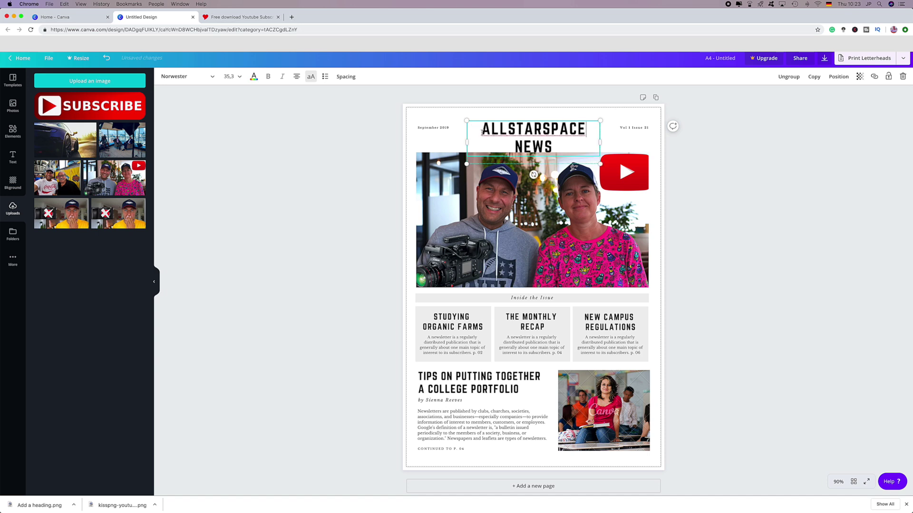
Widen and centre the title, and change the issue line to Vol 1 Issue1.
{"action": "left_click_drag", "start_coordinate": [467, 142], "coordinate": [449, 141]}
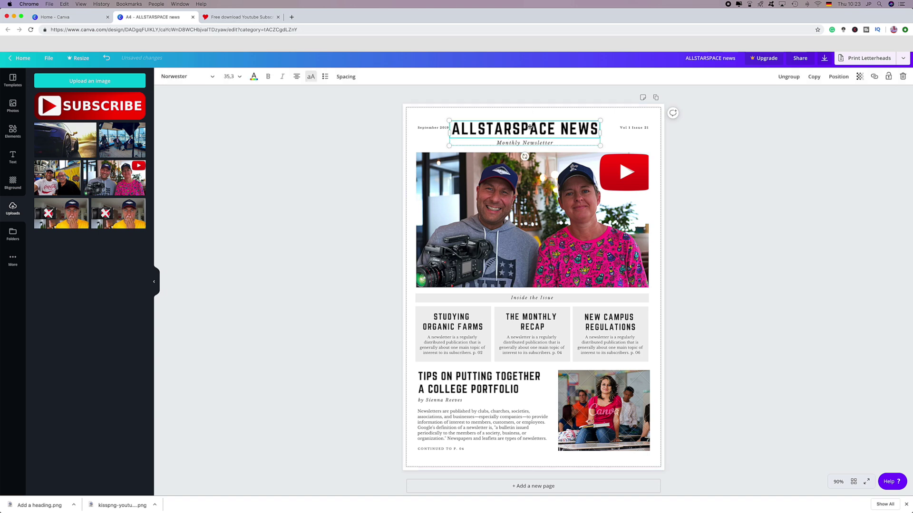
{"action": "left_click_drag", "start_coordinate": [529, 125], "coordinate": [536, 127]}
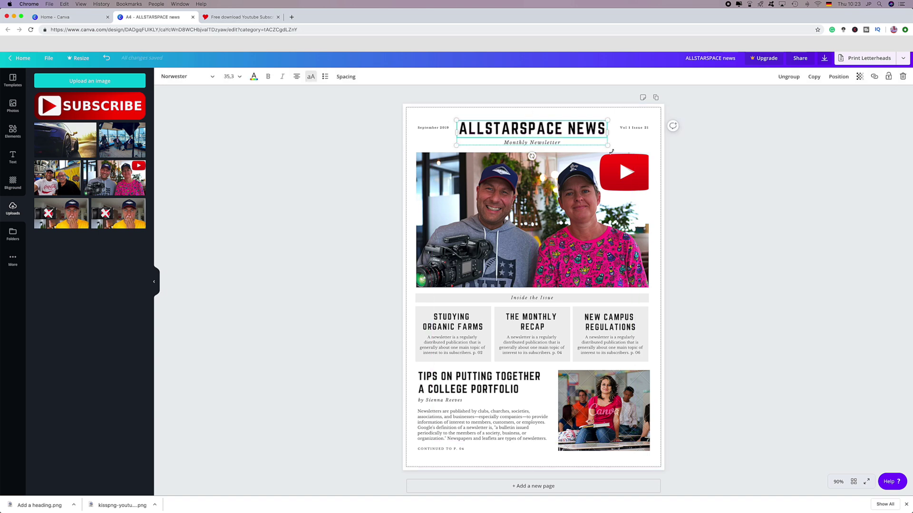
{"action": "left_click", "coordinate": [646, 129]}
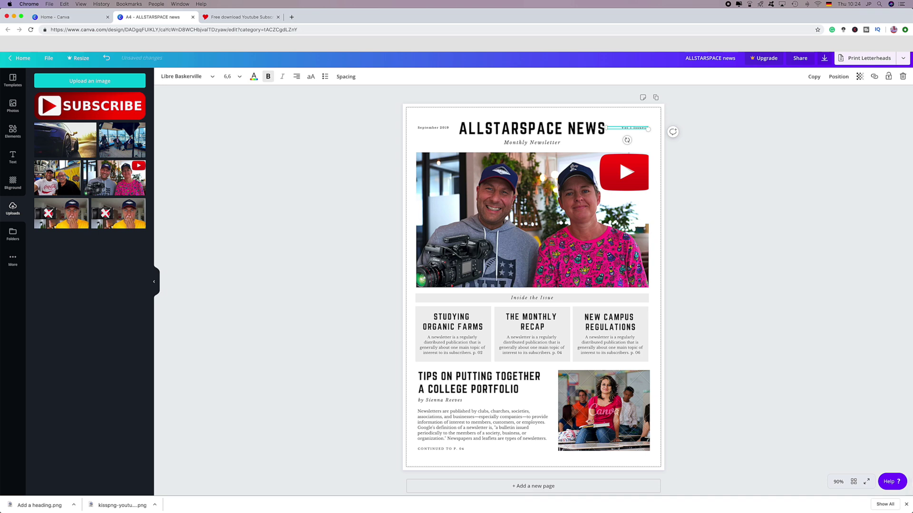
{"action": "left_click", "coordinate": [642, 146]}
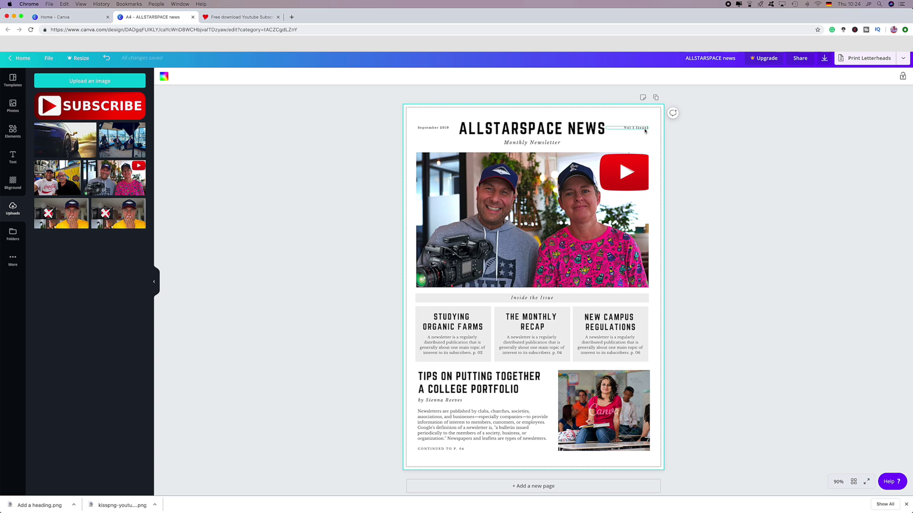
Zoom the page to 200%.
{"action": "left_click", "coordinate": [838, 482]}
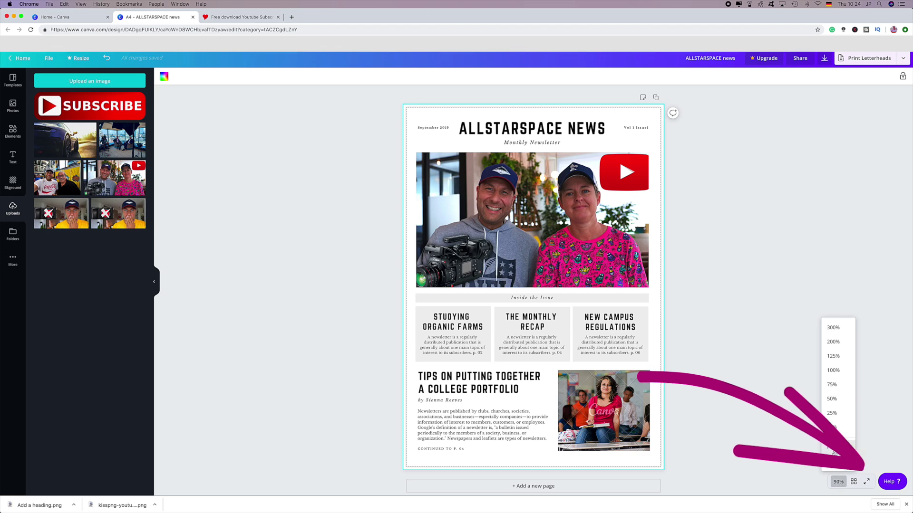
{"action": "left_click", "coordinate": [835, 342]}
{"action": "scroll", "coordinate": [662, 313], "scroll_direction": "up", "scroll_amount": 5}
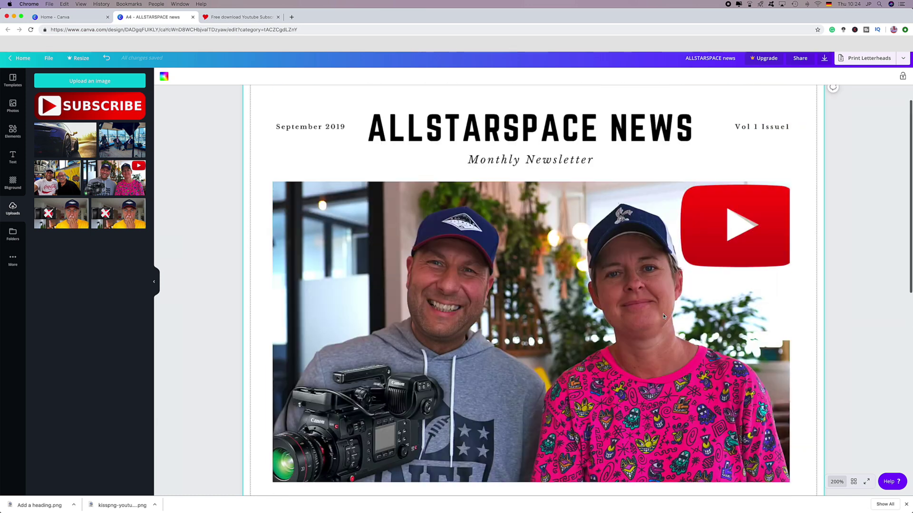
Correct the issue label to Vol 1 Issue 1 and select September in the date.
{"action": "left_click", "coordinate": [776, 127]}
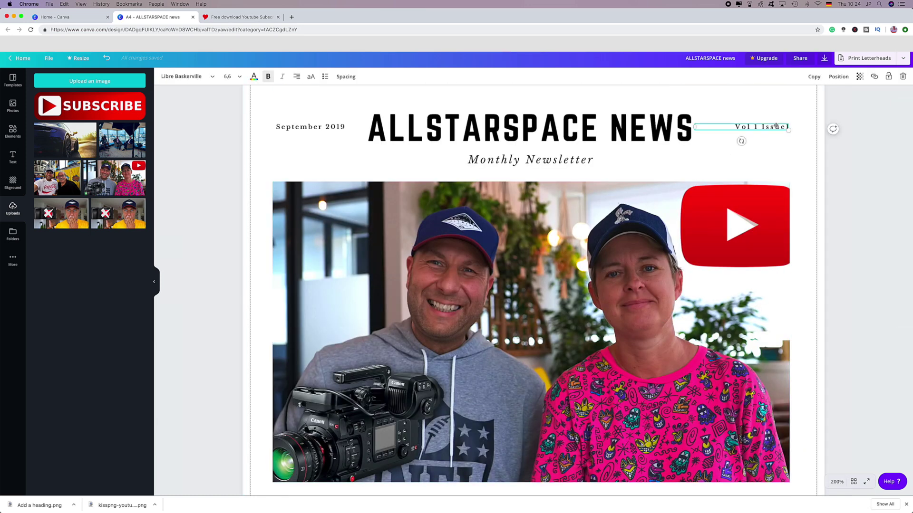
{"action": "double_click", "coordinate": [775, 127]}
{"action": "left_click", "coordinate": [786, 127]}
{"action": "left_click", "coordinate": [863, 219]}
{"action": "left_click", "coordinate": [320, 126]}
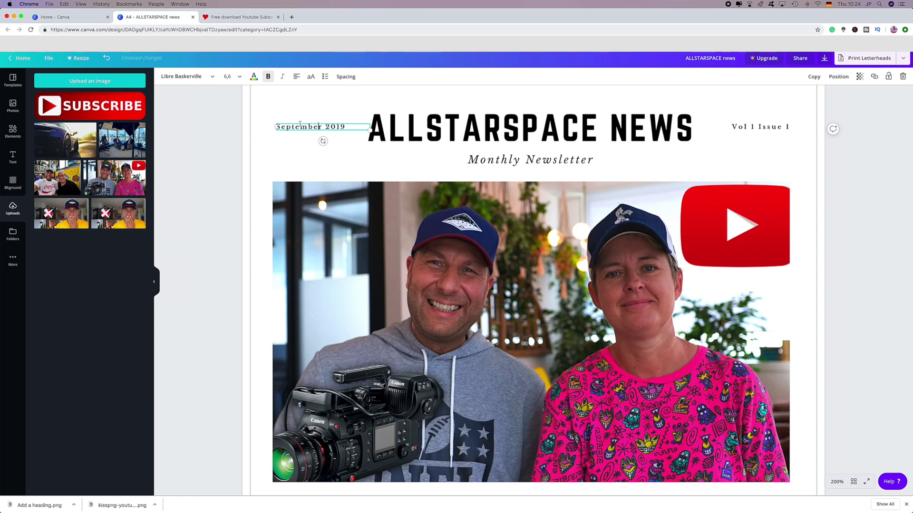
{"action": "double_click", "coordinate": [300, 126]}
Change the date line to July 2019.
{"action": "type", "text": "July"}
{"action": "left_click", "coordinate": [204, 177]}
{"action": "scroll", "coordinate": [465, 358], "scroll_direction": "down", "scroll_amount": 5}
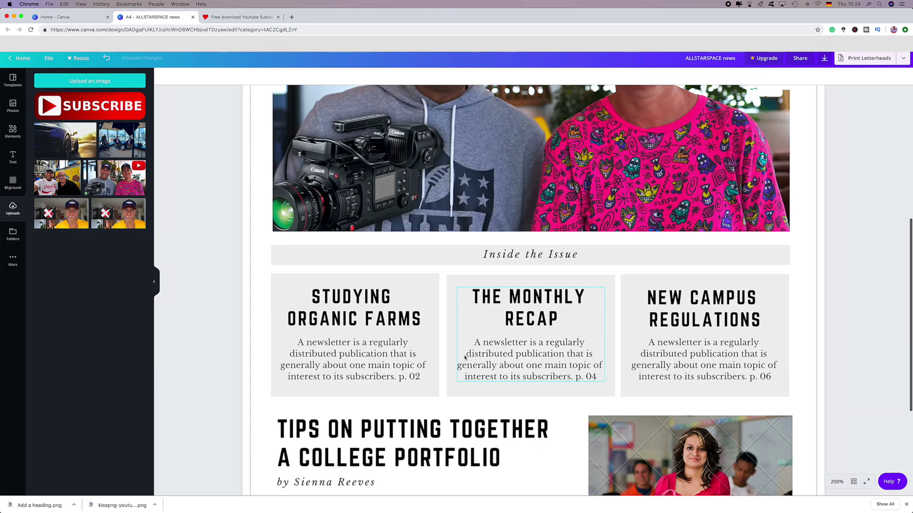
Retitle the first card JENS TALKS CANON with body 'Is the Canon Line-up the perfect vlog set-up'.
{"action": "left_click", "coordinate": [345, 296]}
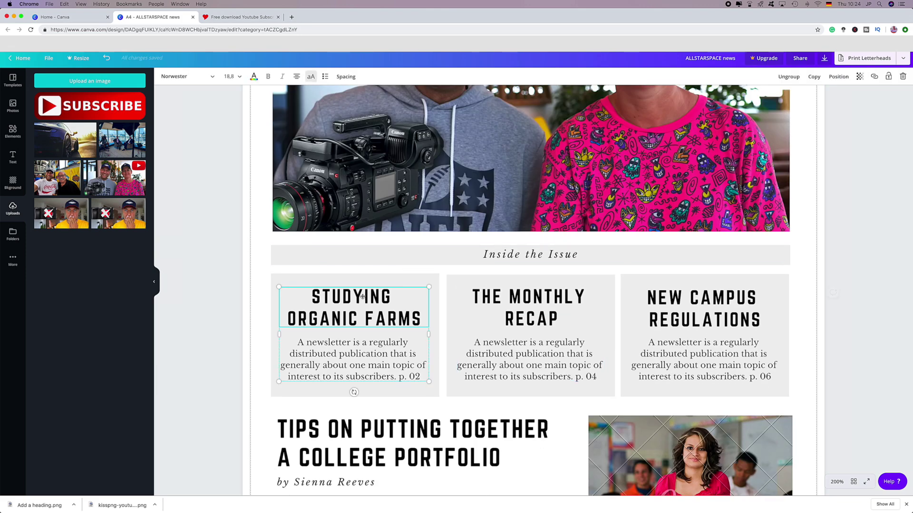
{"action": "left_click", "coordinate": [345, 296]}
{"action": "triple_click", "coordinate": [345, 296]}
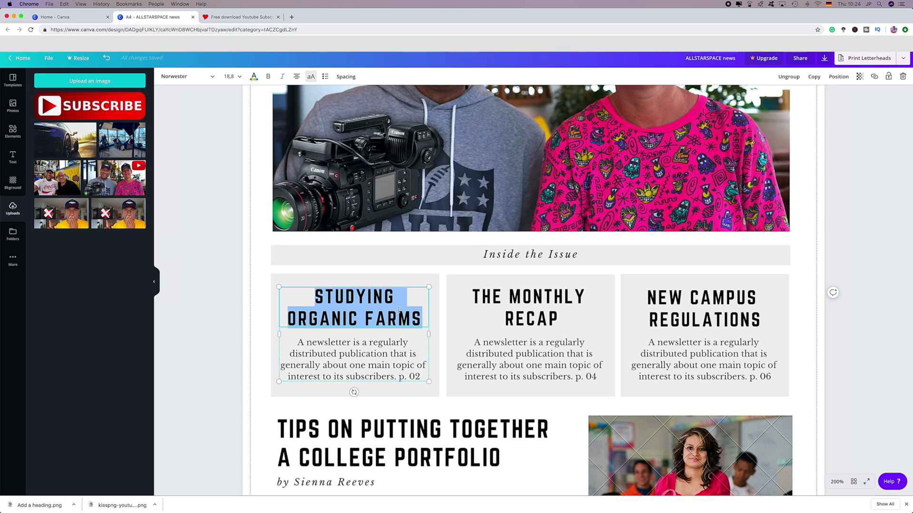
{"action": "type", "text": "JENS TALKS CANON"}
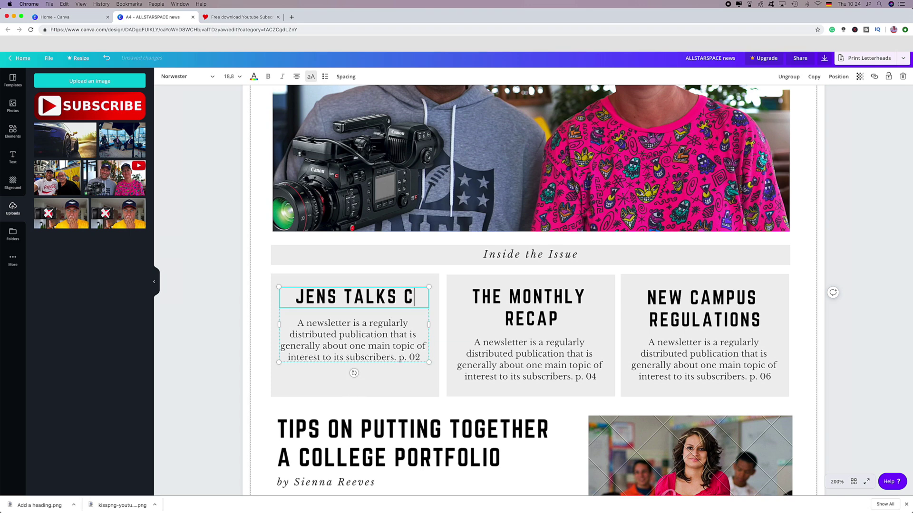
{"action": "left_click", "coordinate": [346, 347]}
{"action": "triple_click", "coordinate": [346, 347]}
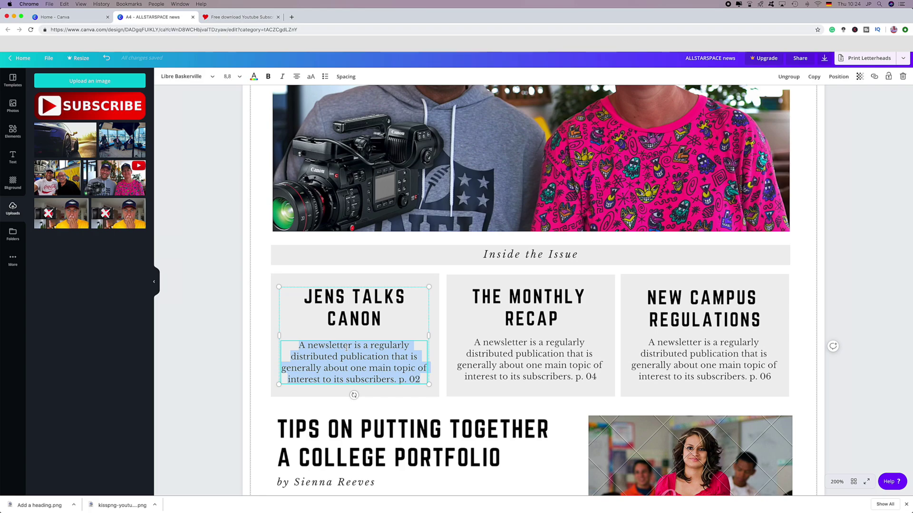
{"action": "type", "text": "Is the Canon"}
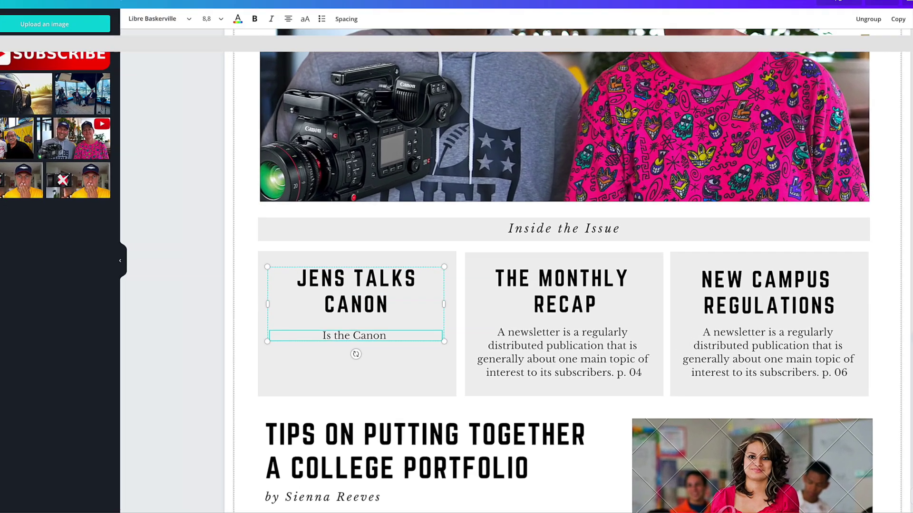
{"action": "type", "text": " Line-up the perfect vlog s"}
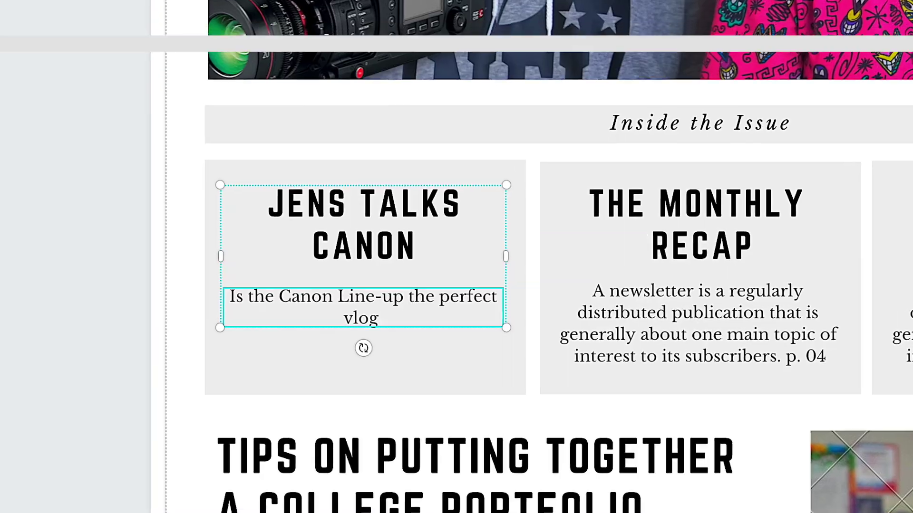
{"action": "type", "text": "et-up"}
Retitle the second card TONI TALKS CANVA with body 'How to use Canva for all your marketing needs!'.
{"action": "left_click", "coordinate": [675, 198]}
{"action": "double_click", "coordinate": [674, 198]}
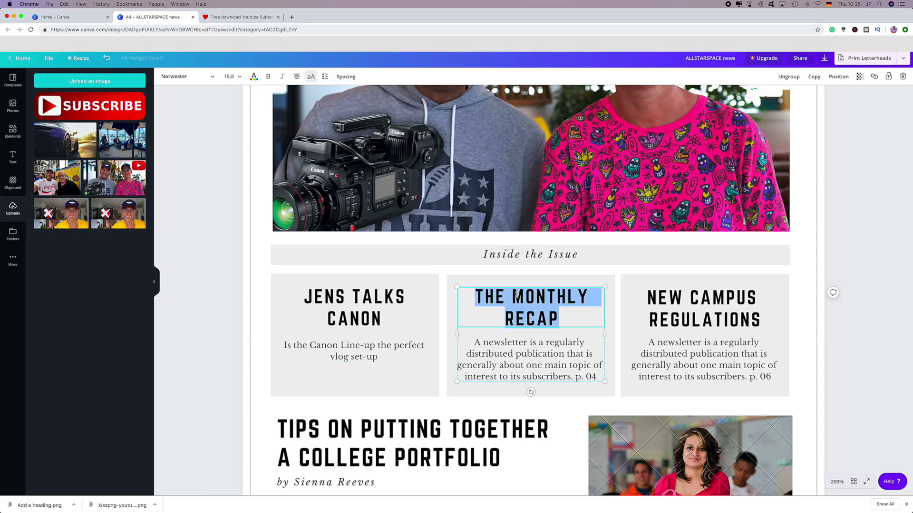
{"action": "type", "text": "TO"}
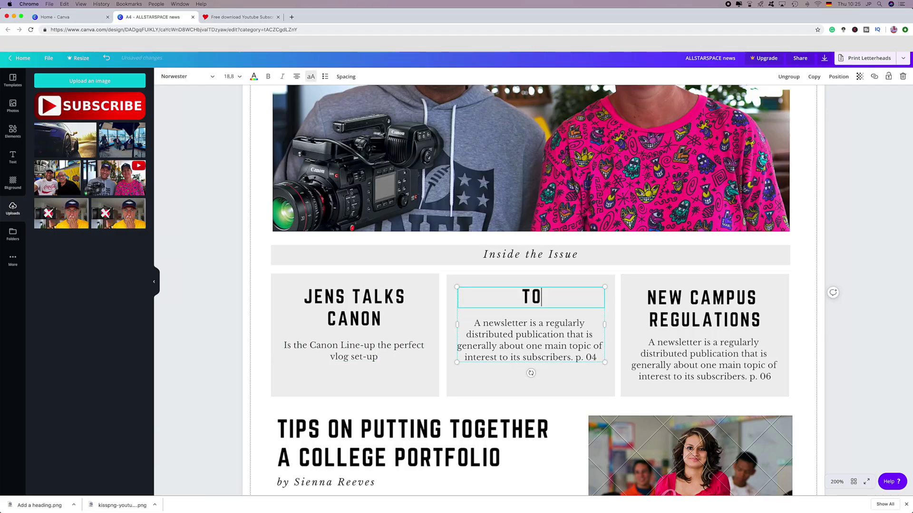
{"action": "type", "text": "NI TALKS"}
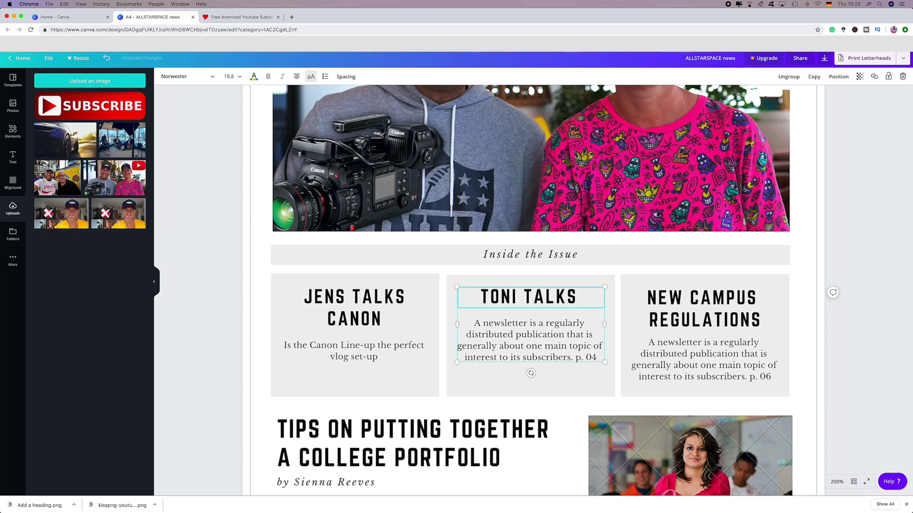
{"action": "type", "text": " CANVA"}
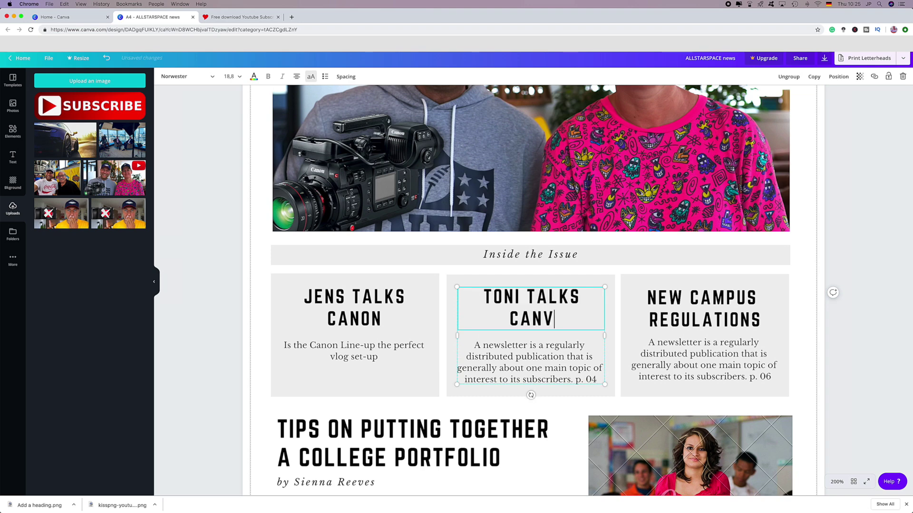
{"action": "double_click", "coordinate": [530, 352]}
{"action": "type", "text": "how to use canva for all your marketing needs!"}
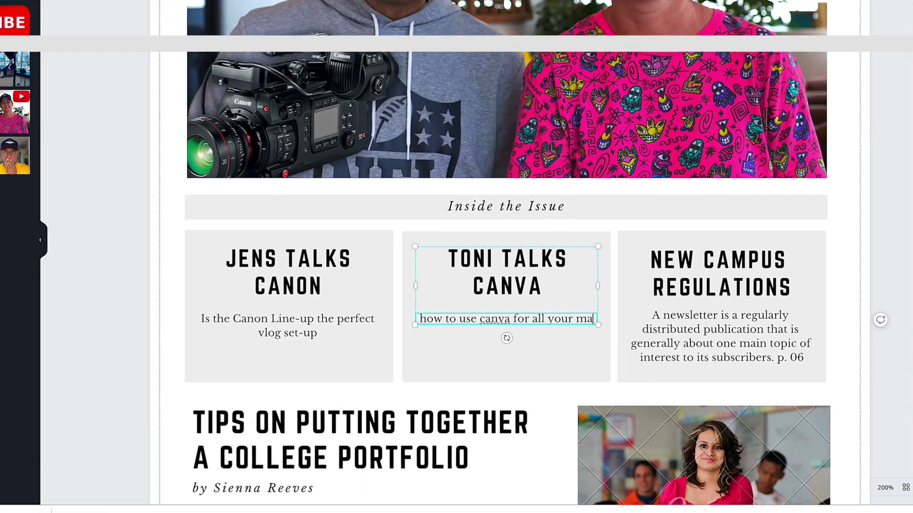
{"action": "key", "text": "Delete"}
{"action": "type", "text": "C"}
{"action": "key", "text": "Home"}
{"action": "key", "text": "Delete"}
{"action": "type", "text": "H"}
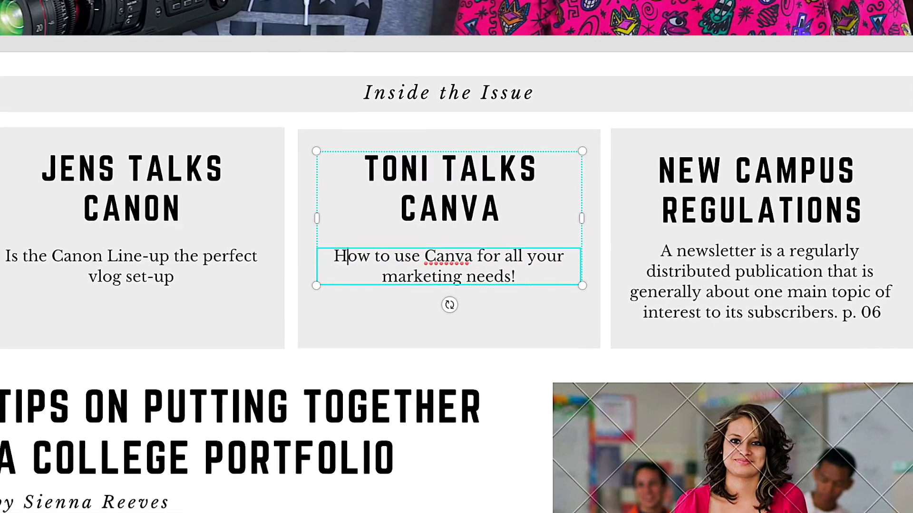
Retitle the third card IS YOUTUBE PROFITABLE? with body 'How can small creators make a living on YouTube'.
{"action": "left_click", "coordinate": [749, 232]}
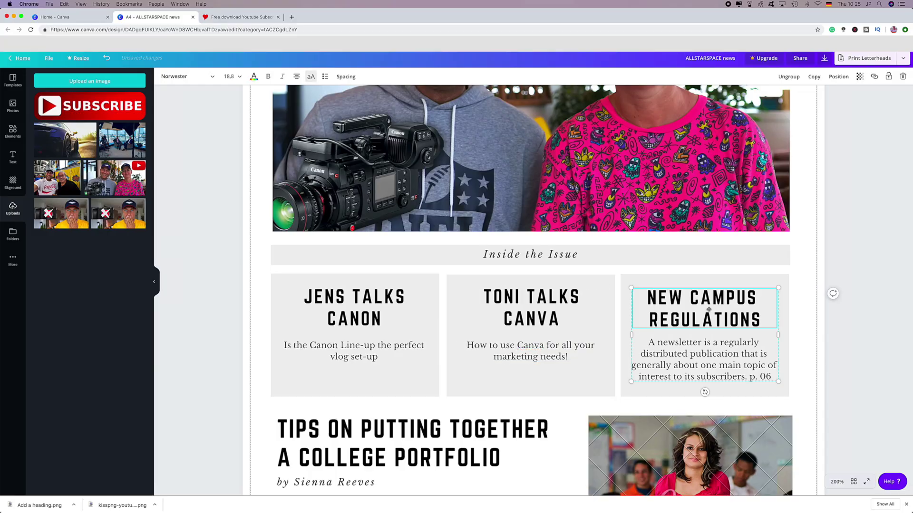
{"action": "double_click", "coordinate": [708, 310]}
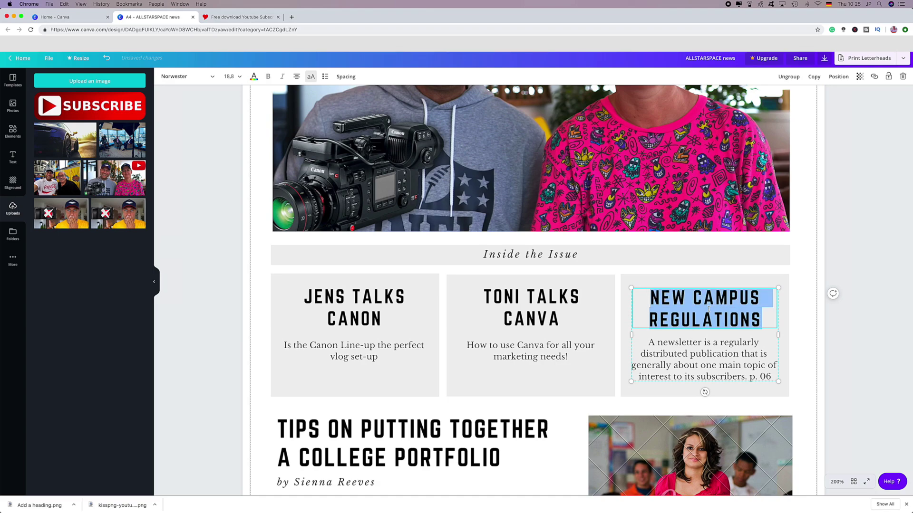
{"action": "type", "text": "YOUT"}
{"action": "key", "text": "BackSpace"}
{"action": "key", "text": "BackSpace"}
{"action": "key", "text": "BackSpace"}
{"action": "key", "text": "BackSpace"}
{"action": "type", "text": "IS YOUTUBE"}
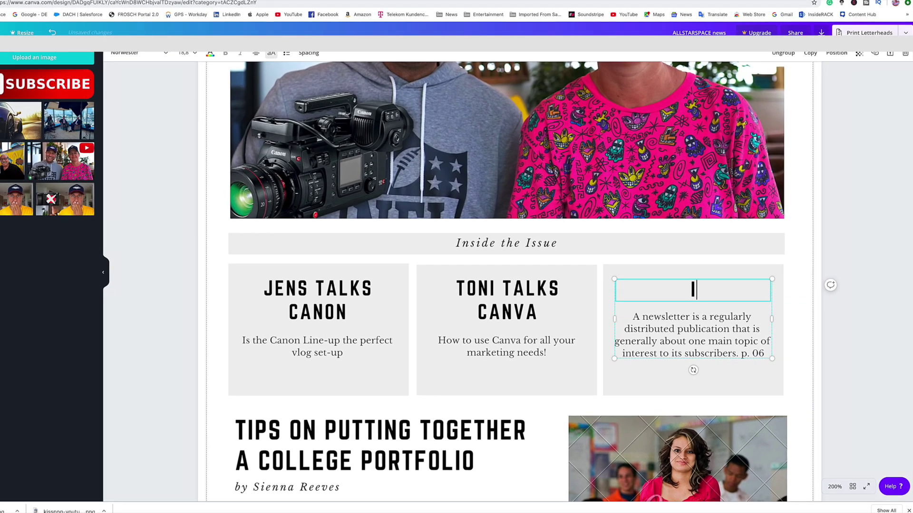
{"action": "type", "text": " PROFITABLE?"}
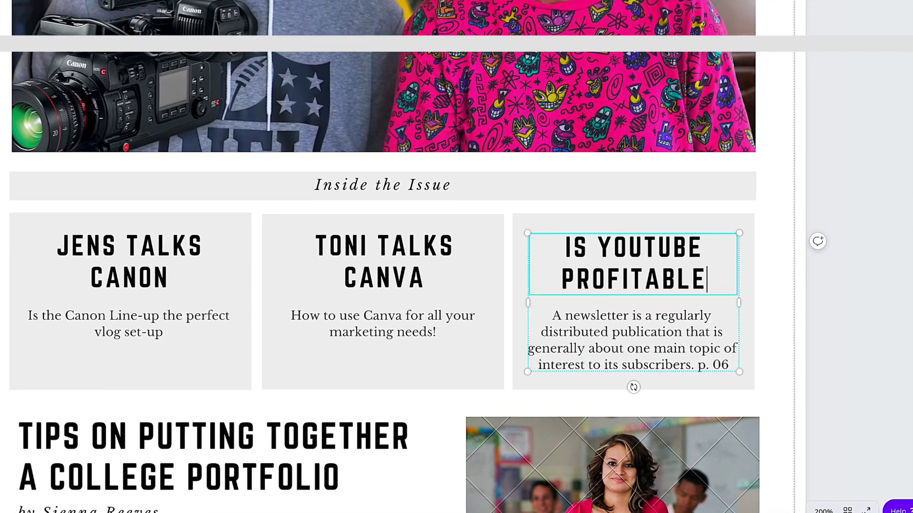
{"action": "type", "text": "How can small creators make a living on Yo"}
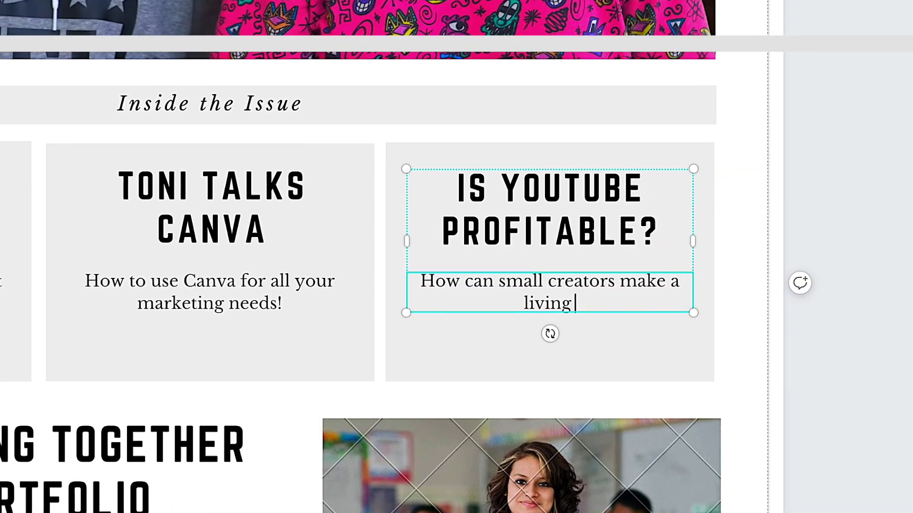
{"action": "type", "text": "uTube?"}
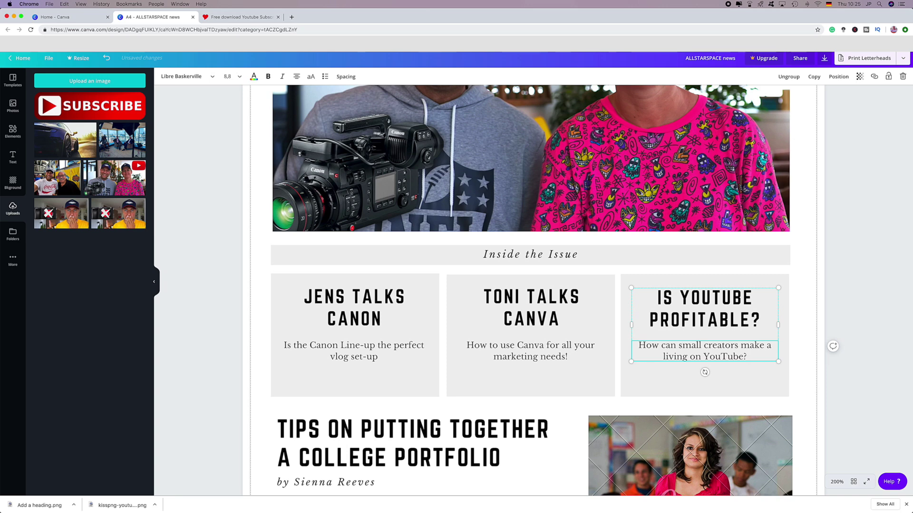
Change the article heading to TIPS ON CREATING A NEWSLETTER.
{"action": "scroll", "coordinate": [682, 358], "scroll_direction": "down", "scroll_amount": 5}
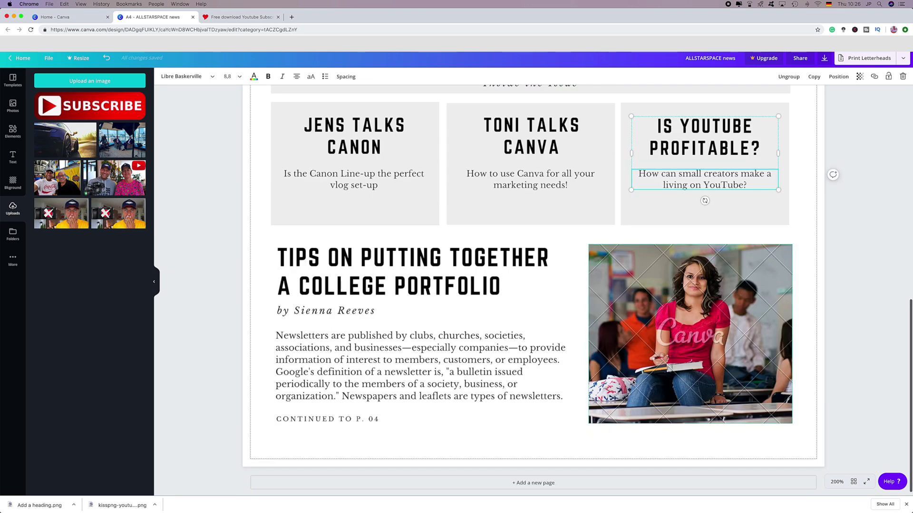
{"action": "left_click", "coordinate": [288, 251]}
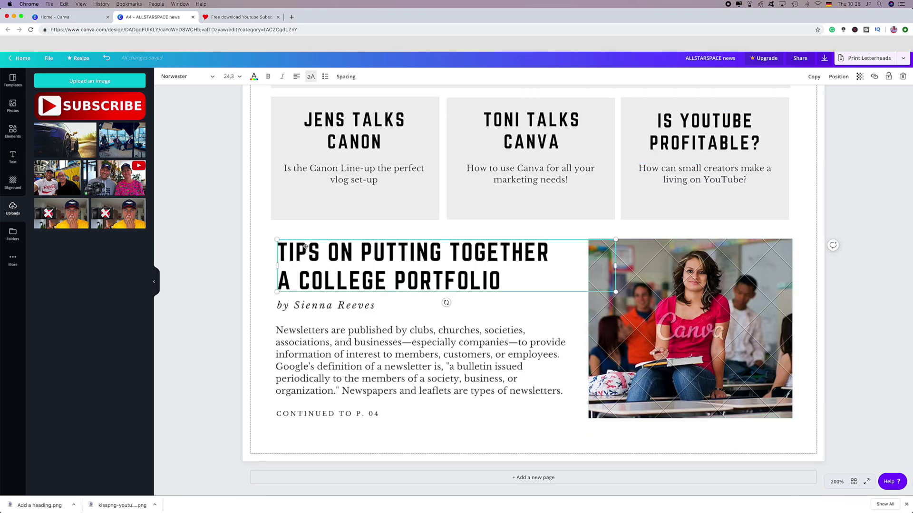
{"action": "key", "text": "super+a"}
{"action": "triple_click", "coordinate": [298, 247]}
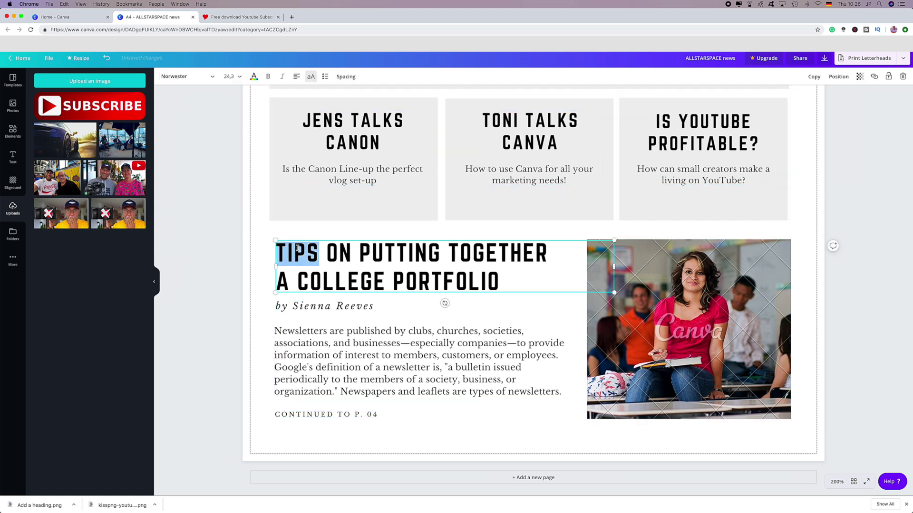
{"action": "double_click", "coordinate": [394, 256]}
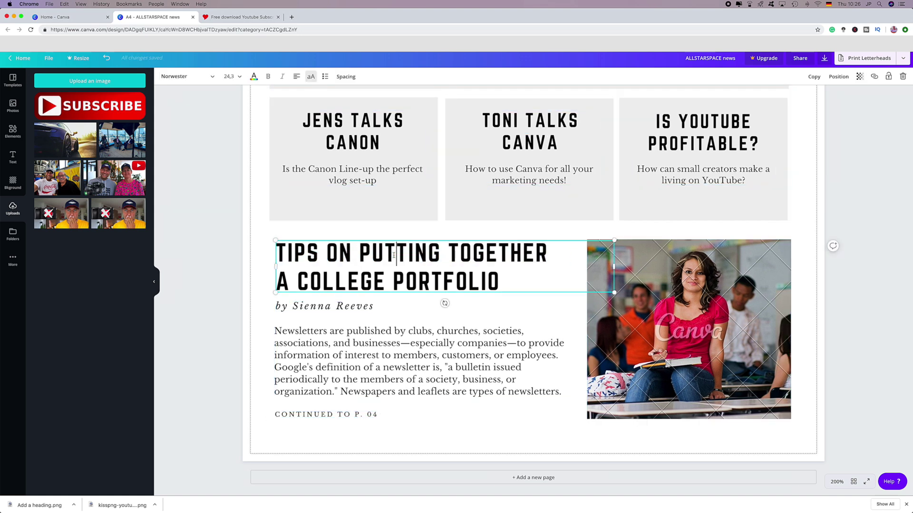
{"action": "left_click_drag", "start_coordinate": [393, 255], "coordinate": [492, 274]}
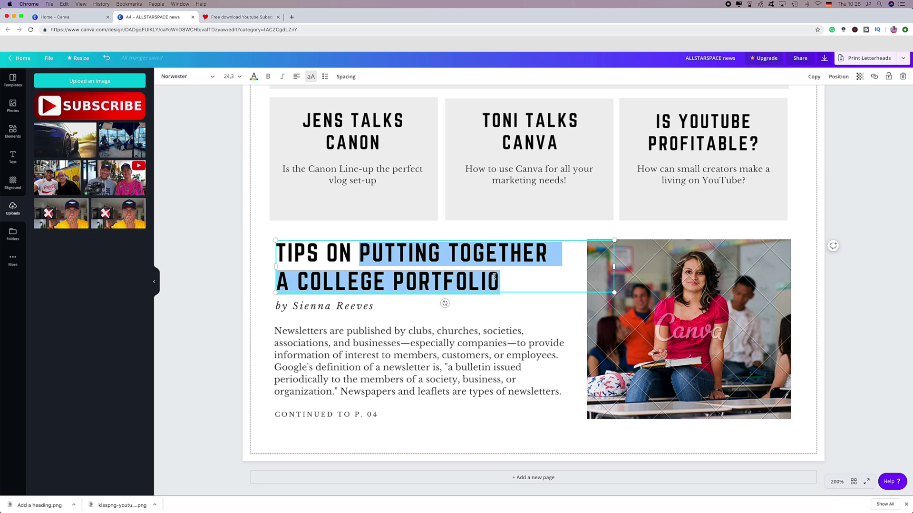
{"action": "type", "text": "CREATING A NEWSLETTER"}
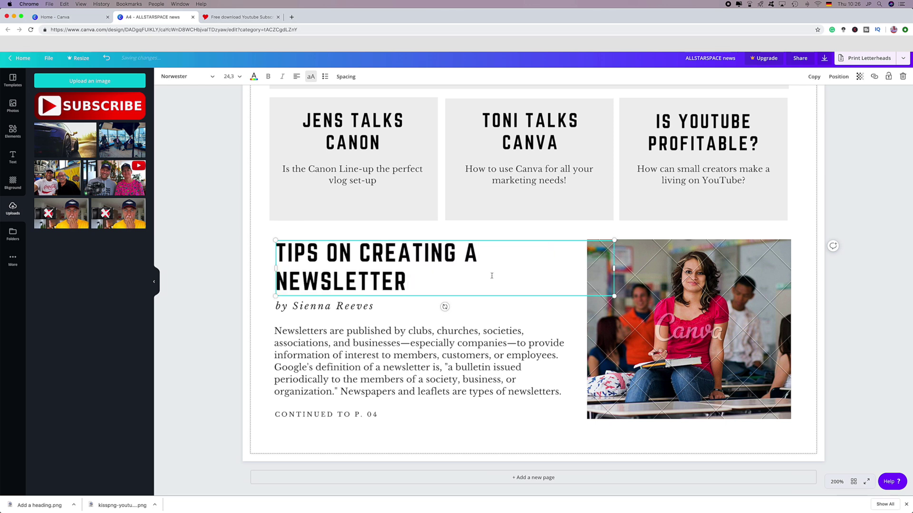
Replace the byline's template author name with the newsletter author's name.
{"action": "left_click", "coordinate": [313, 306]}
{"action": "triple_click", "coordinate": [312, 306]}
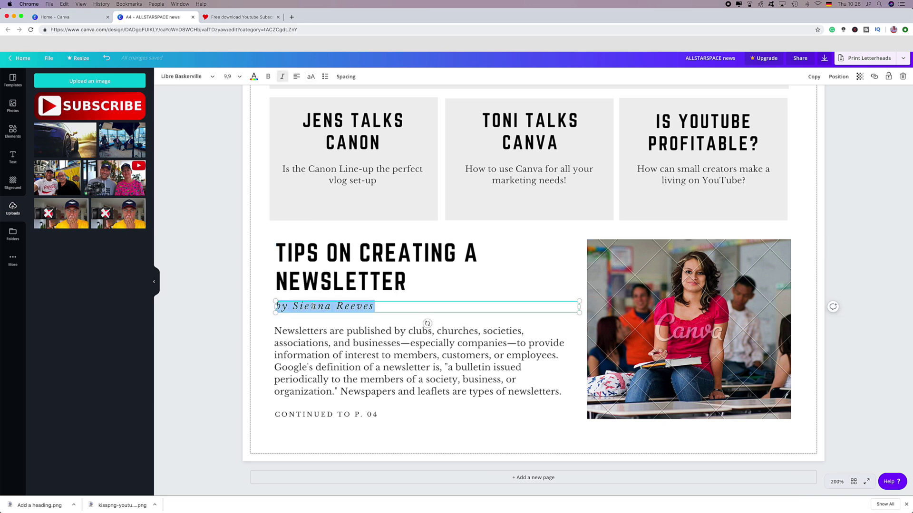
{"action": "left_click", "coordinate": [314, 306]}
{"action": "left_click_drag", "start_coordinate": [292, 306], "coordinate": [373, 306]}
{"action": "type", "text": "Toni Puhle"}
{"action": "left_click", "coordinate": [401, 356]}
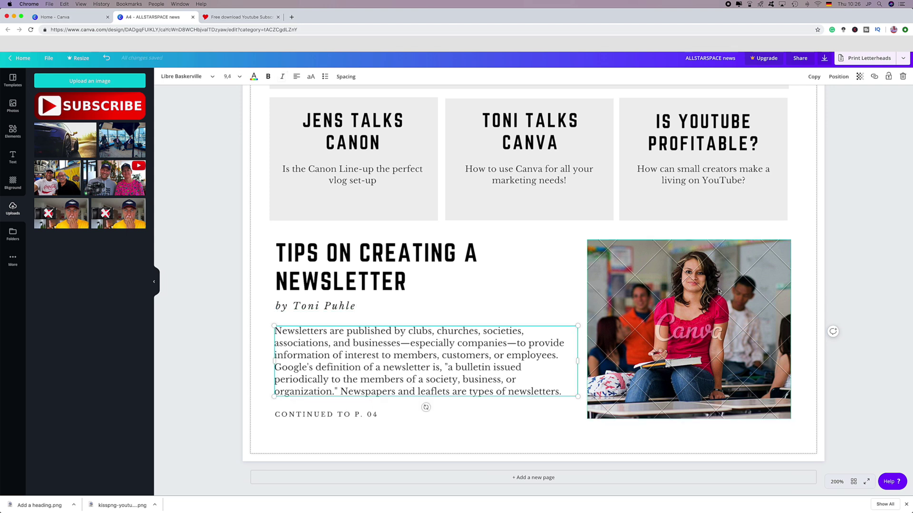
Swap the article's classroom photo for the uploaded studio interview picture.
{"action": "left_click", "coordinate": [680, 409]}
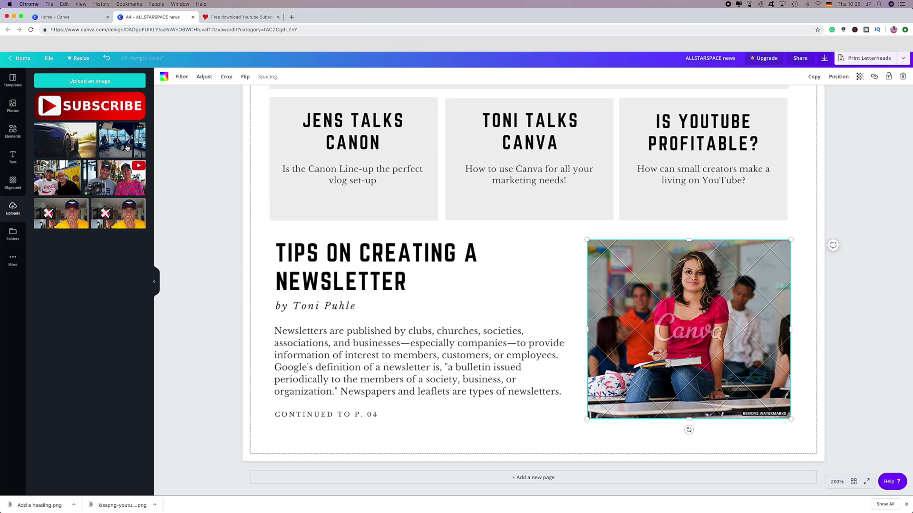
{"action": "left_click_drag", "start_coordinate": [116, 142], "coordinate": [645, 337]}
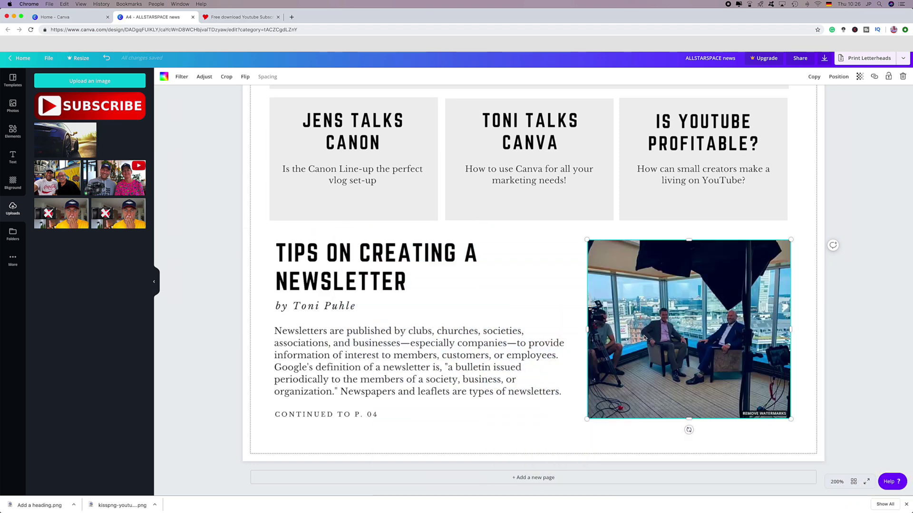
{"action": "left_click", "coordinate": [540, 287]}
{"action": "scroll", "coordinate": [521, 362], "scroll_direction": "up", "scroll_amount": 10}
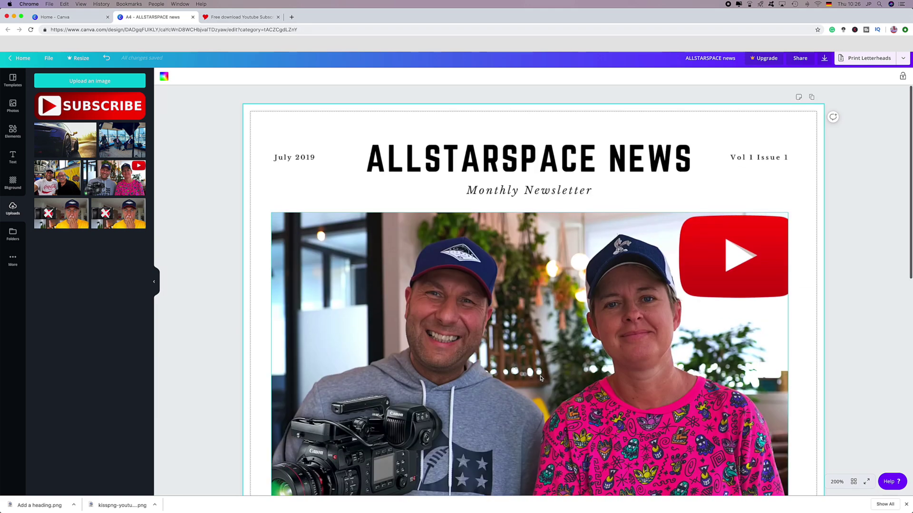
{"action": "scroll", "coordinate": [541, 378], "scroll_direction": "down", "scroll_amount": 10}
{"action": "scroll", "coordinate": [540, 378], "scroll_direction": "down", "scroll_amount": 2}
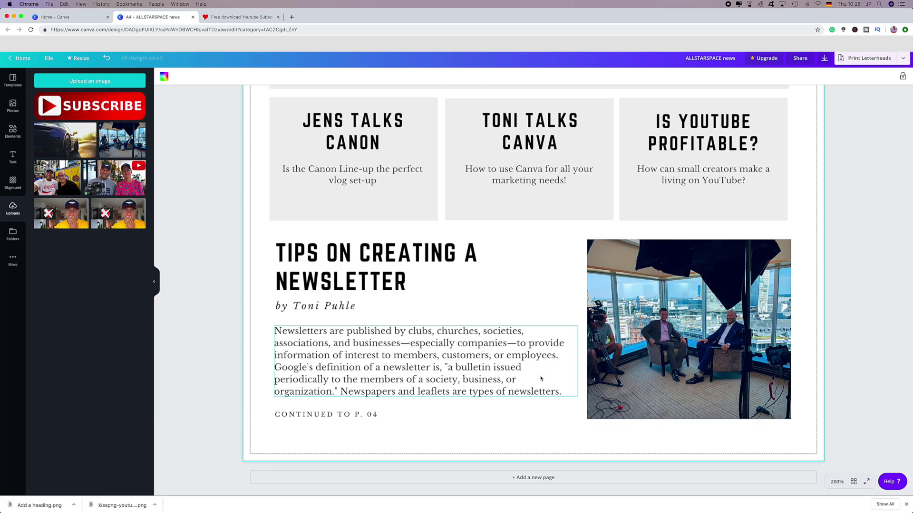
{"action": "scroll", "coordinate": [618, 369], "scroll_direction": "up", "scroll_amount": 6}
{"action": "scroll", "coordinate": [646, 363], "scroll_direction": "up", "scroll_amount": 5}
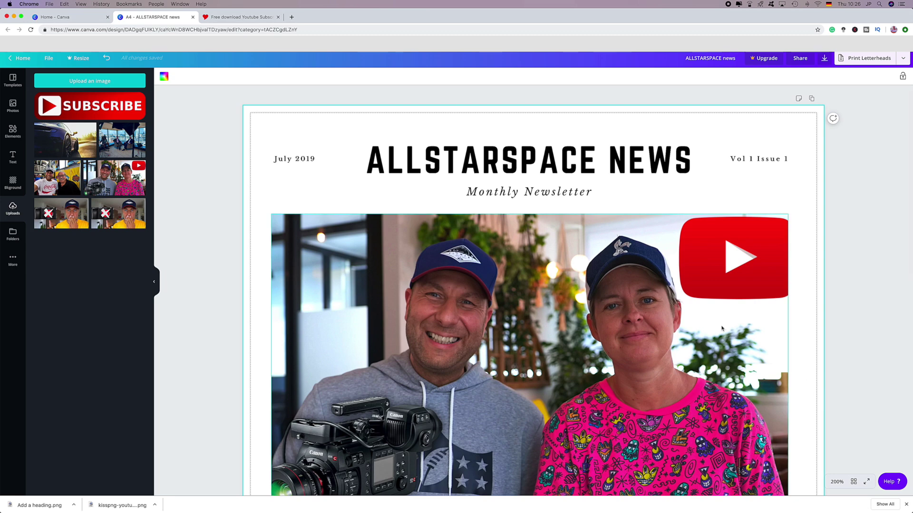
Zoom the newsletter canvas to 125% so the lower half of the page fits on screen.
{"action": "left_click", "coordinate": [837, 482]}
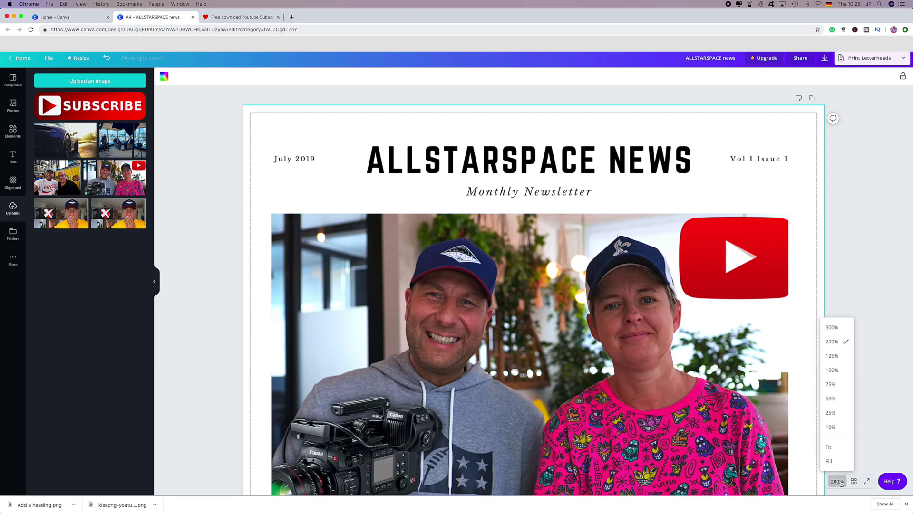
{"action": "left_click", "coordinate": [833, 357]}
{"action": "scroll", "coordinate": [568, 401], "scroll_direction": "down", "scroll_amount": 3}
{"action": "scroll", "coordinate": [568, 401], "scroll_direction": "up", "scroll_amount": 3}
{"action": "scroll", "coordinate": [568, 401], "scroll_direction": "down", "scroll_amount": 3}
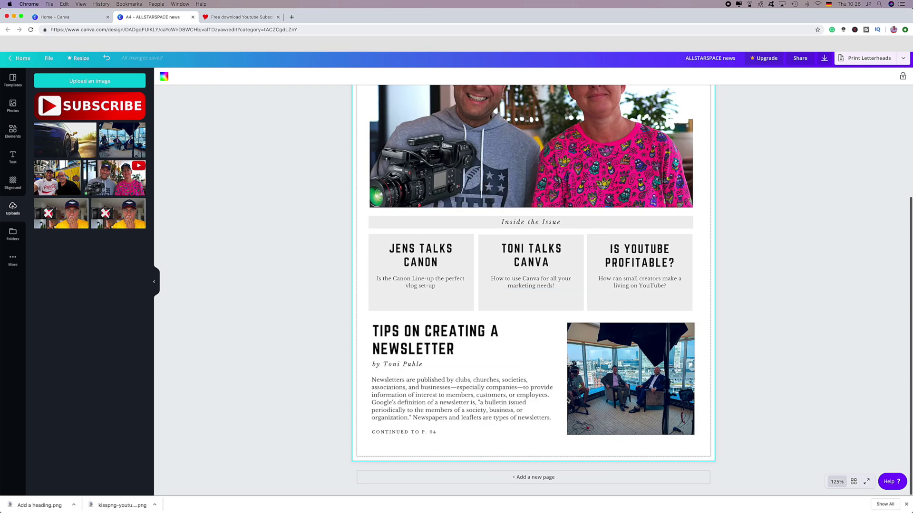
Add a blank second page below the finished ALLSTARSPACE newsletter page.
{"action": "left_click", "coordinate": [525, 479]}
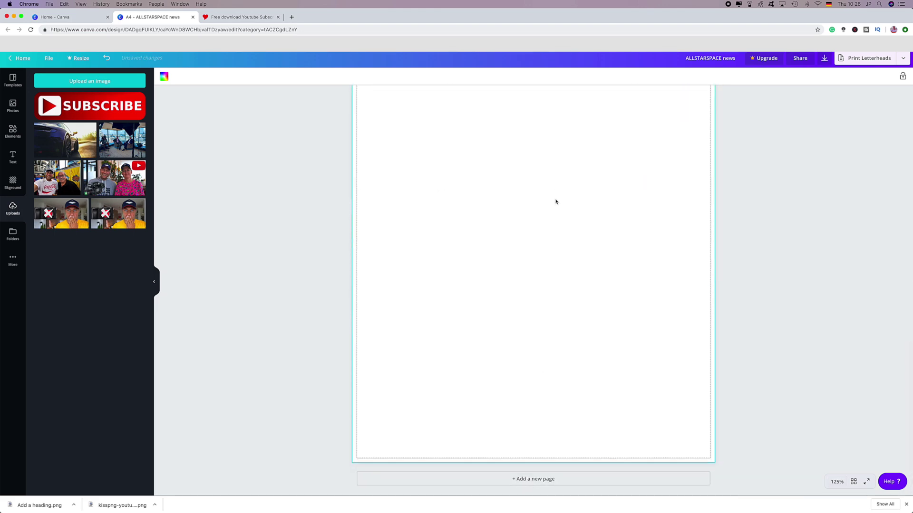
{"action": "scroll", "coordinate": [546, 241], "scroll_direction": "up", "scroll_amount": 15}
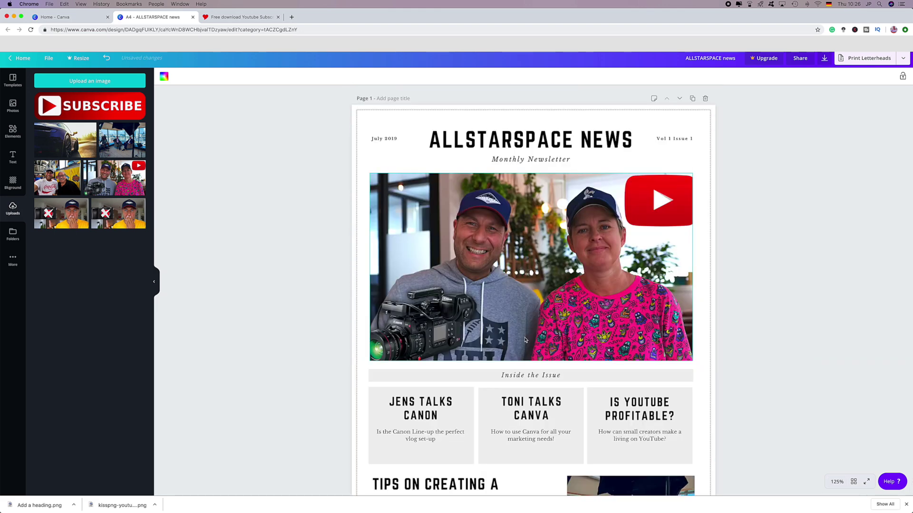
{"action": "scroll", "coordinate": [518, 347], "scroll_direction": "down", "scroll_amount": 15}
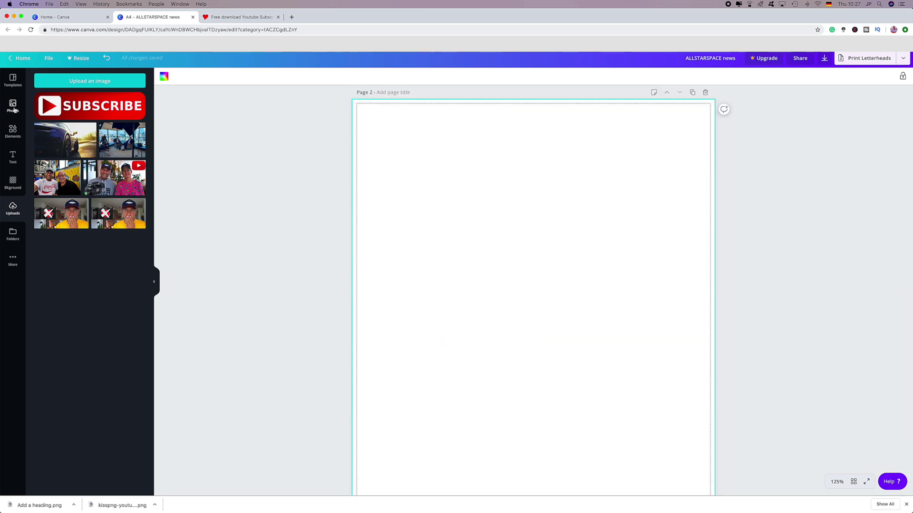
Fill page 2 with the template's inner layout holding THE MONTHLY RECAP and STUDYING ORGANIC FARMING.
{"action": "left_click", "coordinate": [10, 89]}
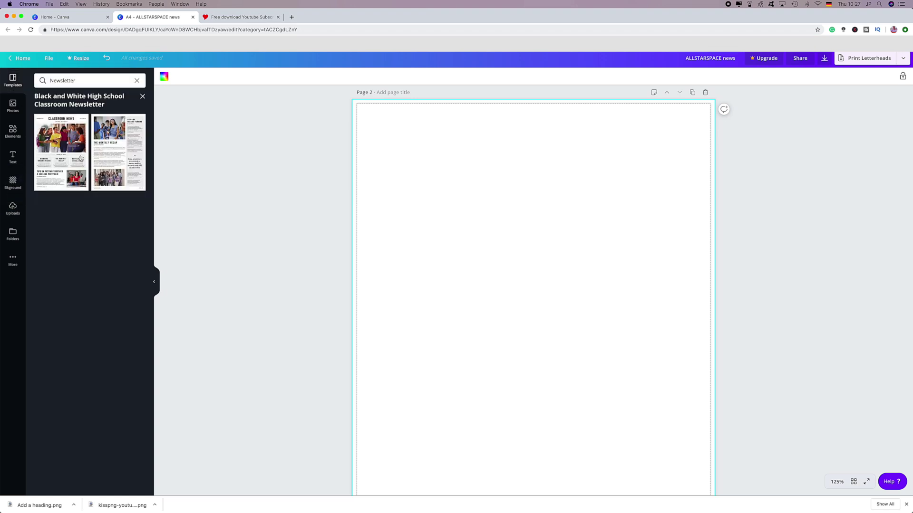
{"action": "left_click_drag", "start_coordinate": [118, 152], "coordinate": [454, 195]}
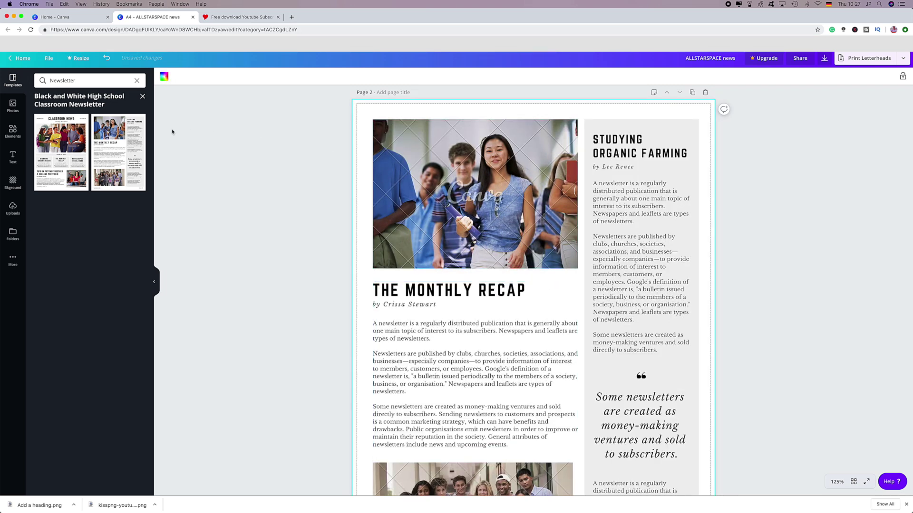
{"action": "left_click", "coordinate": [142, 100]}
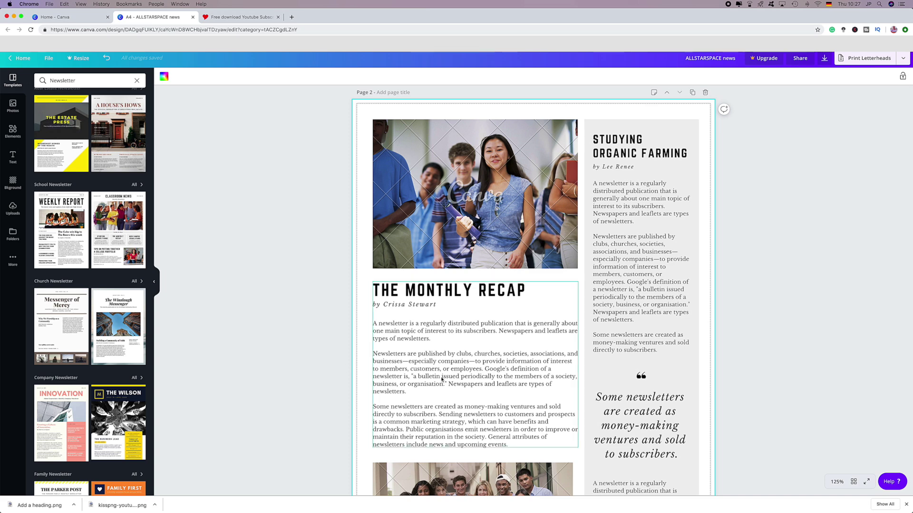
{"action": "scroll", "coordinate": [442, 378], "scroll_direction": "down", "scroll_amount": 3}
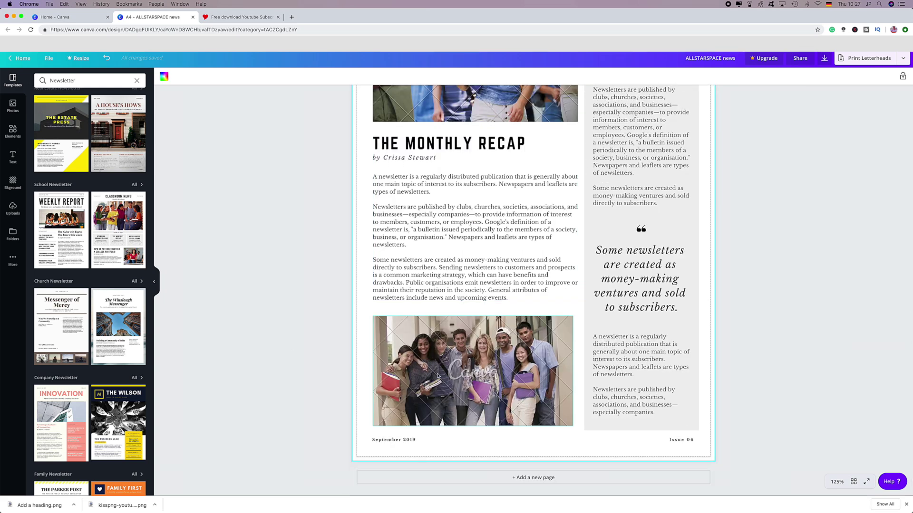
{"action": "scroll", "coordinate": [437, 375], "scroll_direction": "up", "scroll_amount": 7}
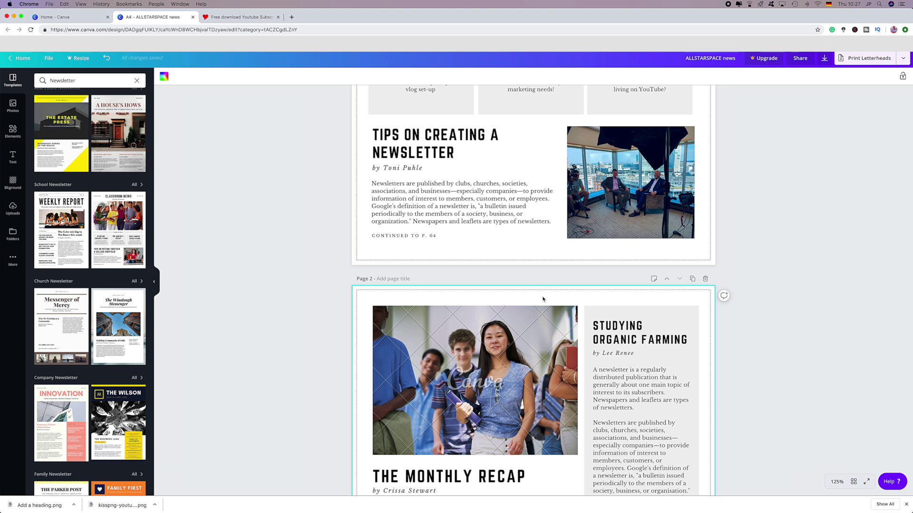
{"action": "key", "text": "Escape"}
{"action": "left_click", "coordinate": [400, 303]}
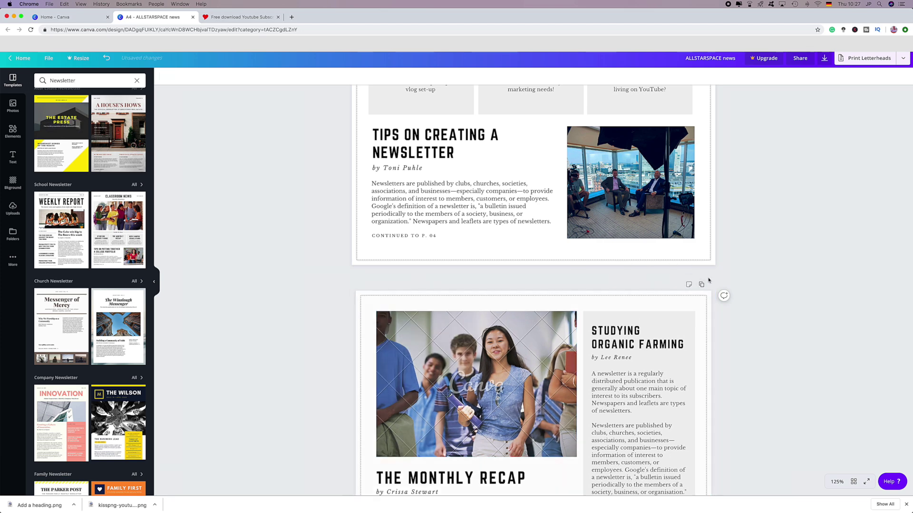
Delete the template-filled second page and scroll back to the top of page 1.
{"action": "left_click", "coordinate": [705, 279]}
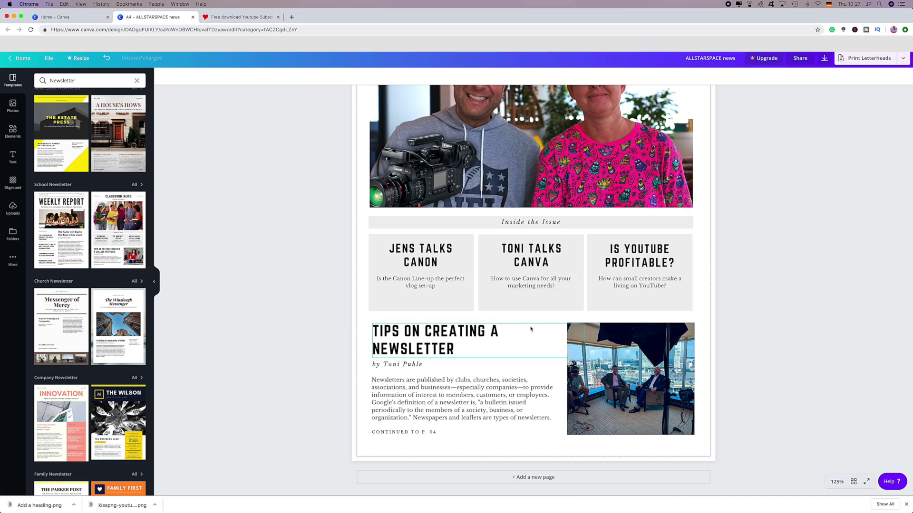
{"action": "scroll", "coordinate": [531, 328], "scroll_direction": "up", "scroll_amount": 3}
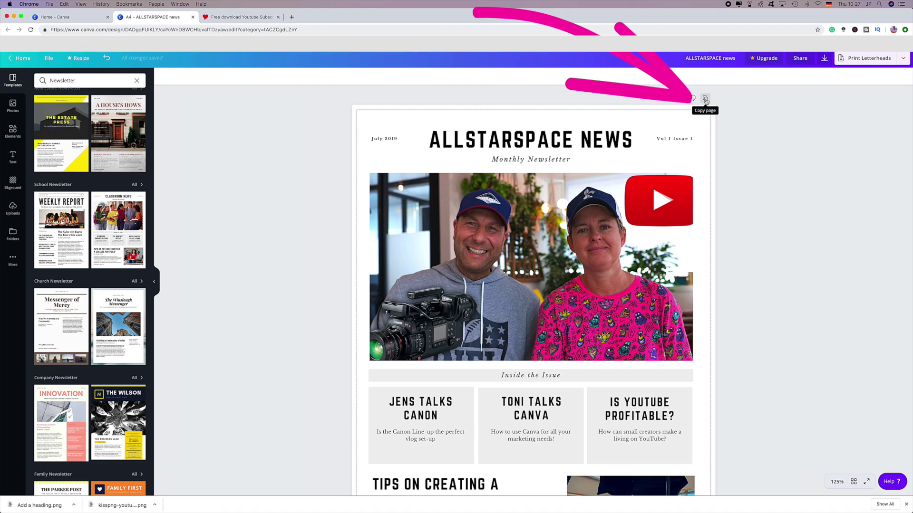
Duplicate the ALLSTARSPACE NEWS page as a new page 2.
{"action": "left_click", "coordinate": [706, 99]}
{"action": "scroll", "coordinate": [637, 450], "scroll_direction": "down", "scroll_amount": 1}
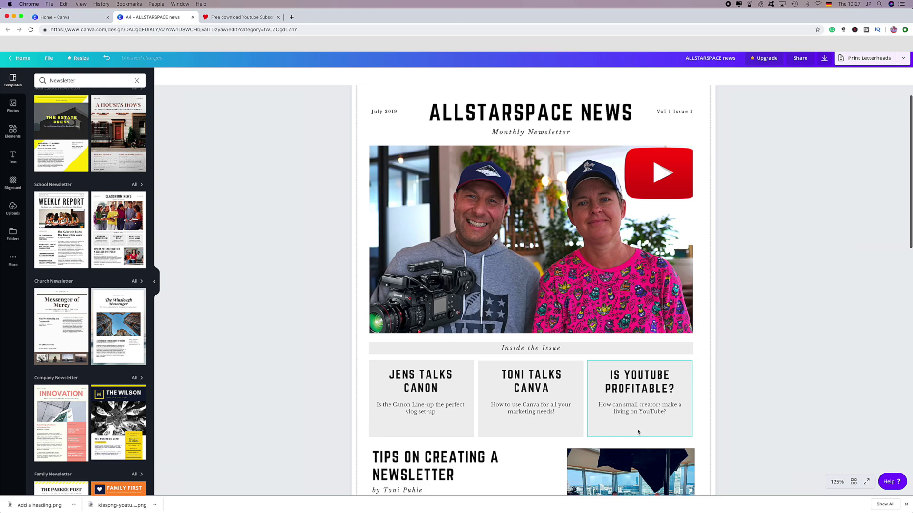
{"action": "scroll", "coordinate": [637, 430], "scroll_direction": "up", "scroll_amount": 2}
{"action": "scroll", "coordinate": [638, 430], "scroll_direction": "down", "scroll_amount": 5}
{"action": "scroll", "coordinate": [638, 431], "scroll_direction": "up", "scroll_amount": 5}
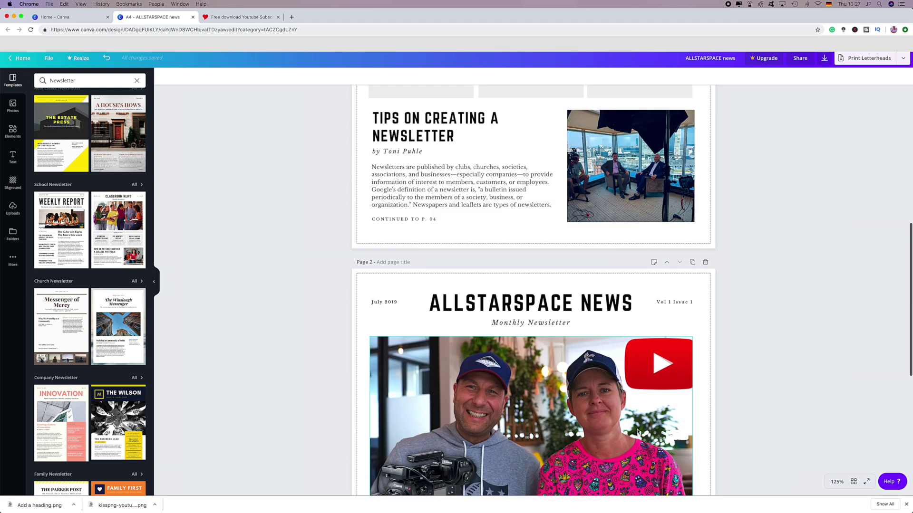
{"action": "scroll", "coordinate": [637, 431], "scroll_direction": "down", "scroll_amount": 4}
{"action": "scroll", "coordinate": [638, 431], "scroll_direction": "up", "scroll_amount": 3}
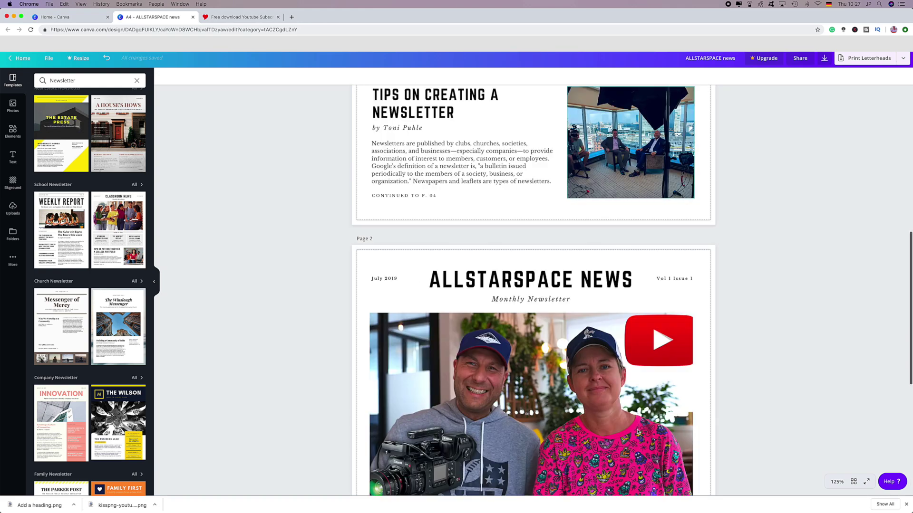
Change page 2's title to ALLSTARSPACE NOT NEWS, widened onto one line and re-centred.
{"action": "left_click", "coordinate": [582, 277]}
{"action": "left_click", "coordinate": [581, 277]}
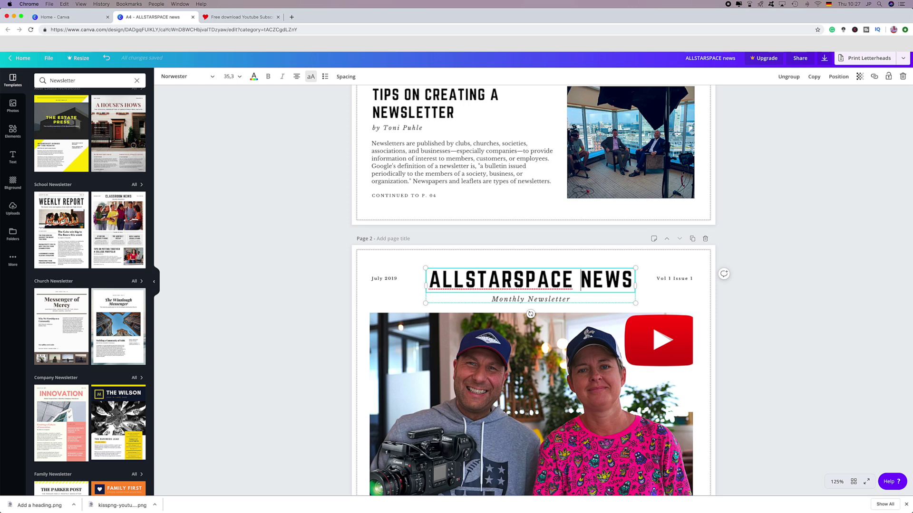
{"action": "type", "text": "NOT"}
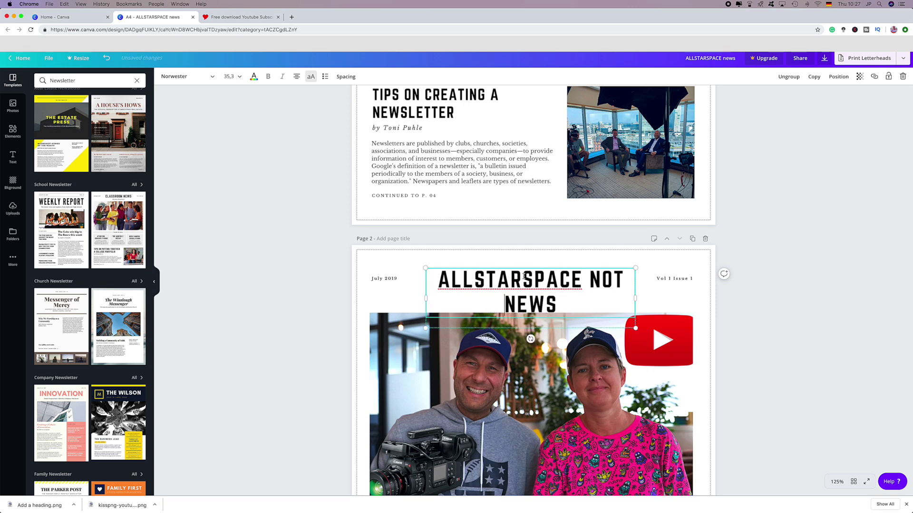
{"action": "left_click_drag", "start_coordinate": [422, 297], "coordinate": [387, 295]}
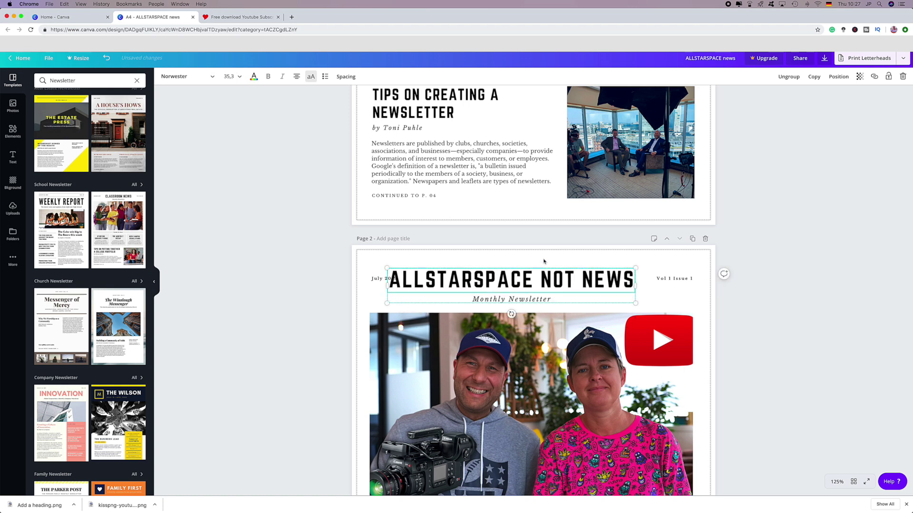
{"action": "left_click_drag", "start_coordinate": [538, 280], "coordinate": [554, 277]}
{"action": "left_click", "coordinate": [394, 338]}
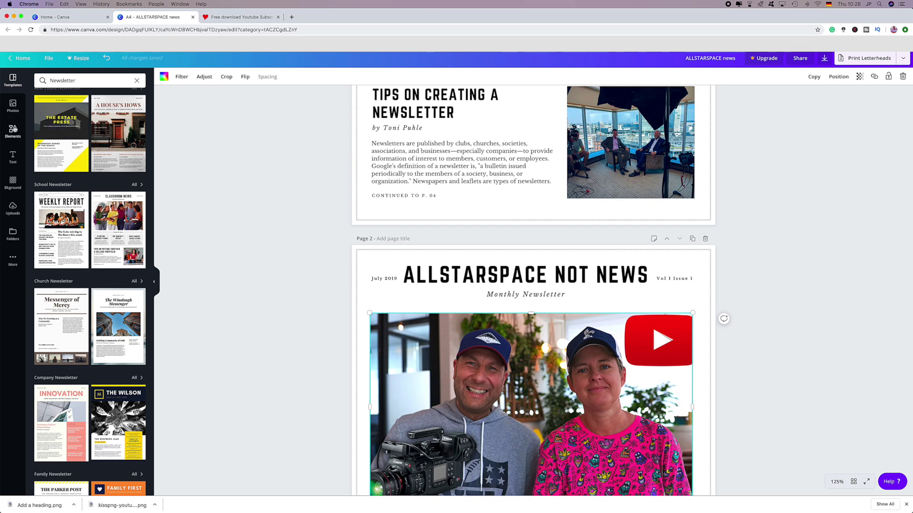
Replace page 2's photo with the uploaded Sony-camera-X image.
{"action": "left_click", "coordinate": [13, 106]}
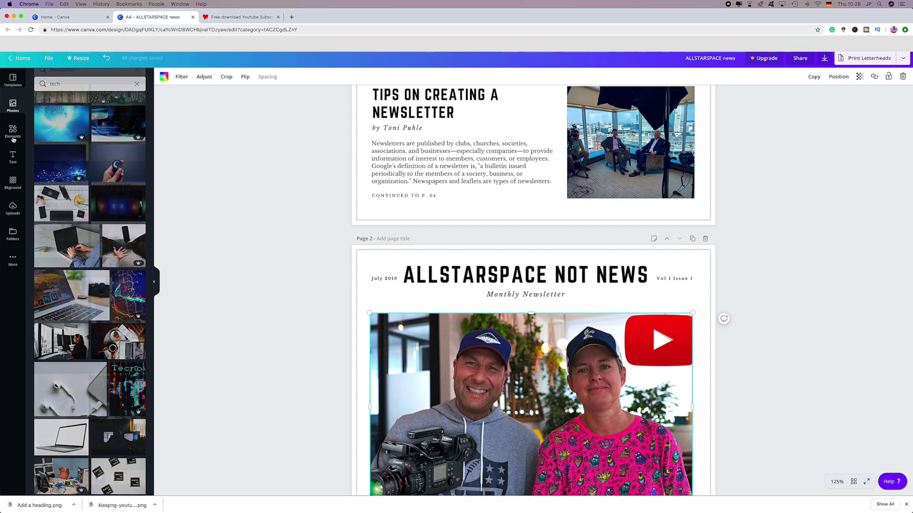
{"action": "left_click", "coordinate": [13, 209]}
{"action": "left_click", "coordinate": [116, 217]}
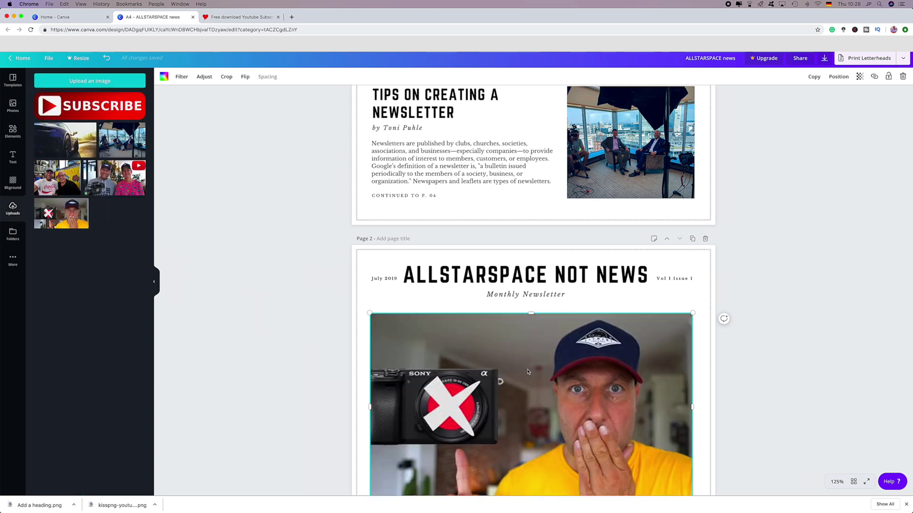
{"action": "scroll", "coordinate": [491, 383], "scroll_direction": "down", "scroll_amount": 5}
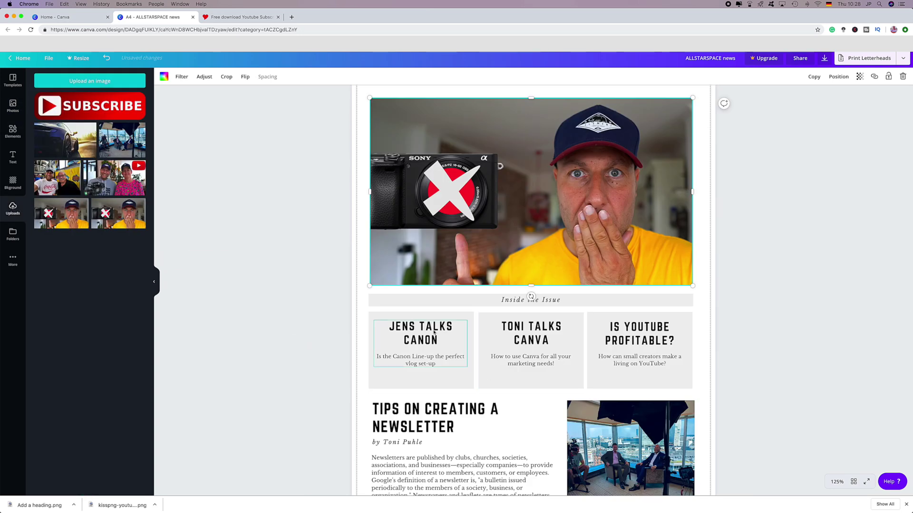
Retitle page 2's article headings to JENS DID A BOOBOO and TONI TALKS TAROT.
{"action": "left_click", "coordinate": [428, 327]}
{"action": "double_click", "coordinate": [428, 327]}
{"action": "type", "text": "JENS DID A BOOBOO"}
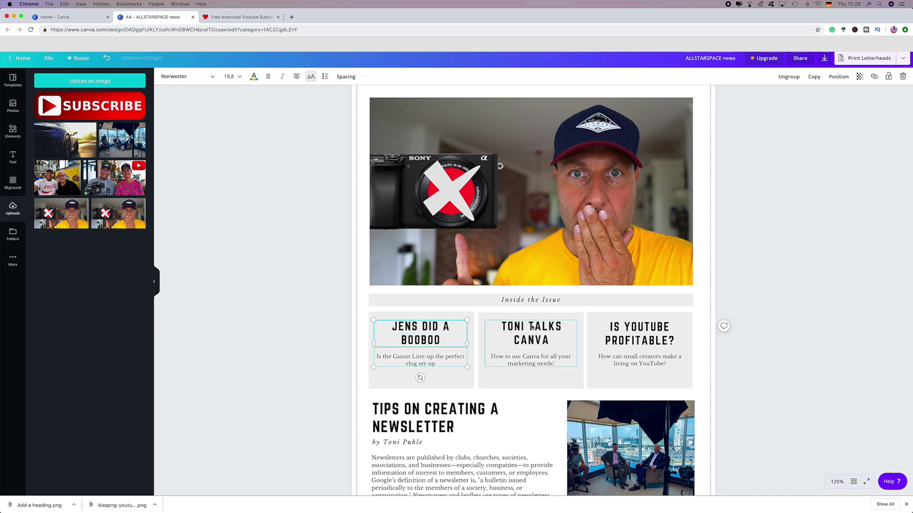
{"action": "left_click", "coordinate": [542, 325]}
{"action": "double_click", "coordinate": [531, 338]}
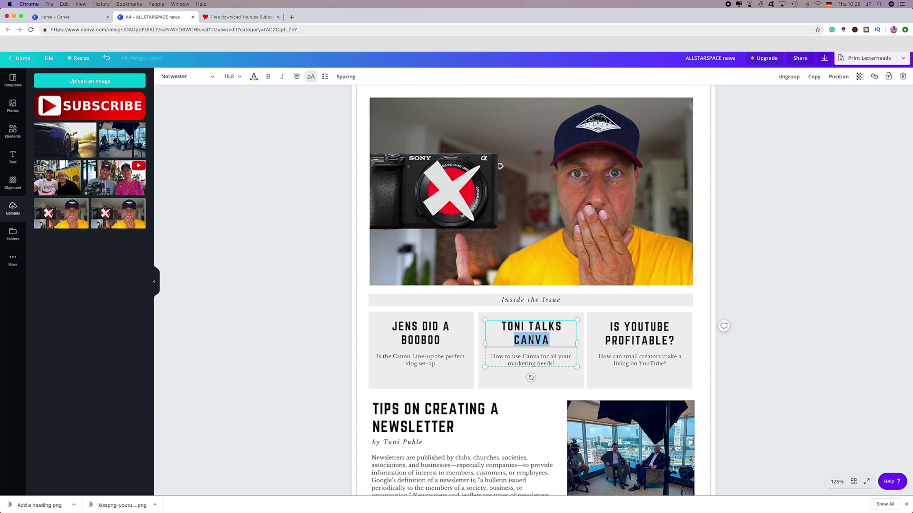
{"action": "type", "text": "TARIT"}
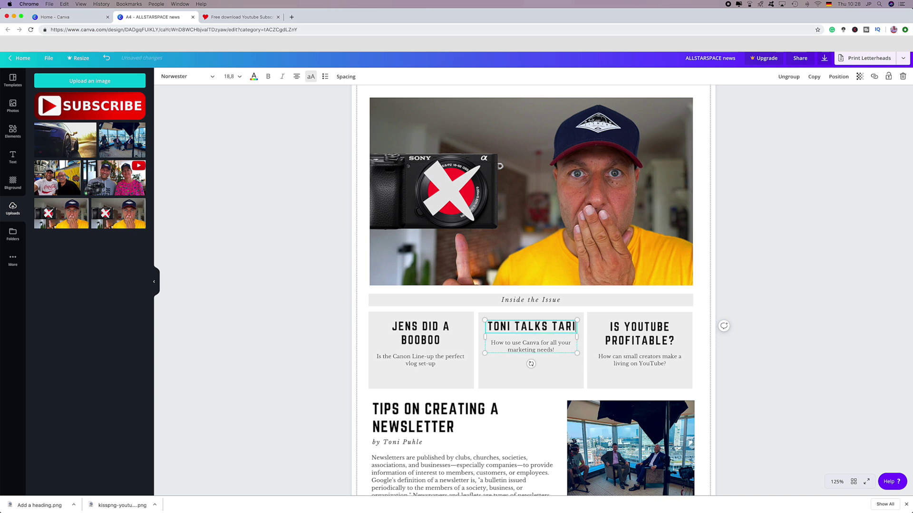
{"action": "key", "text": "BackSpace"}
{"action": "key", "text": "BackSpace"}
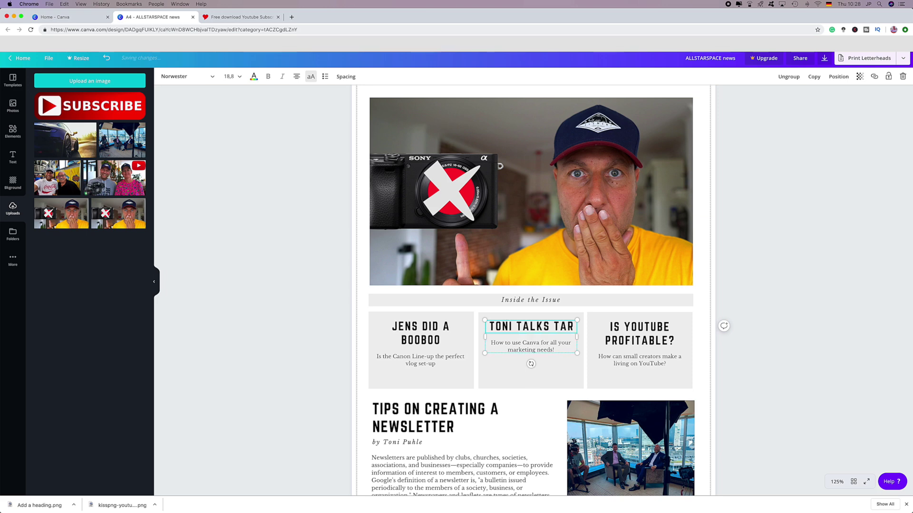
Finish the TAROT heading correction, then delete the edited second page.
{"action": "type", "text": "OT"}
{"action": "scroll", "coordinate": [529, 326], "scroll_direction": "up", "scroll_amount": 10}
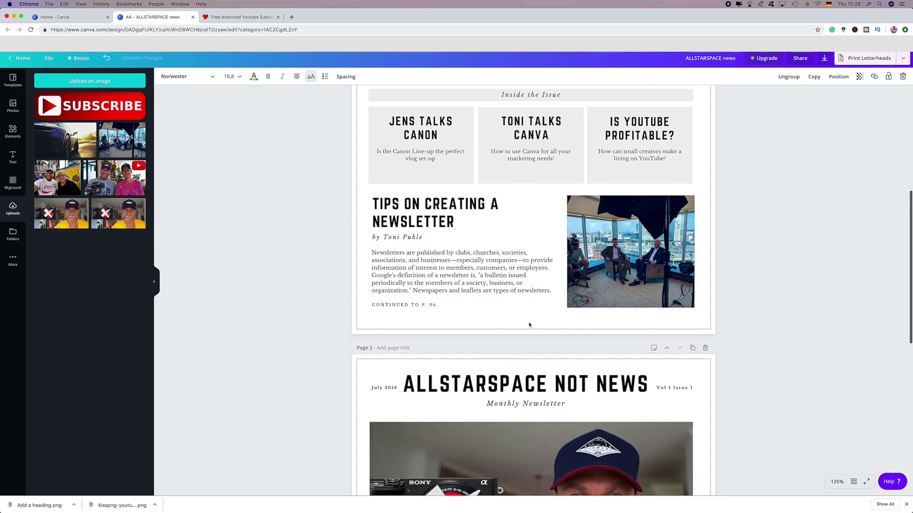
{"action": "scroll", "coordinate": [529, 326], "scroll_direction": "down", "scroll_amount": 5}
{"action": "scroll", "coordinate": [529, 326], "scroll_direction": "up", "scroll_amount": 4}
{"action": "left_click", "coordinate": [704, 219]}
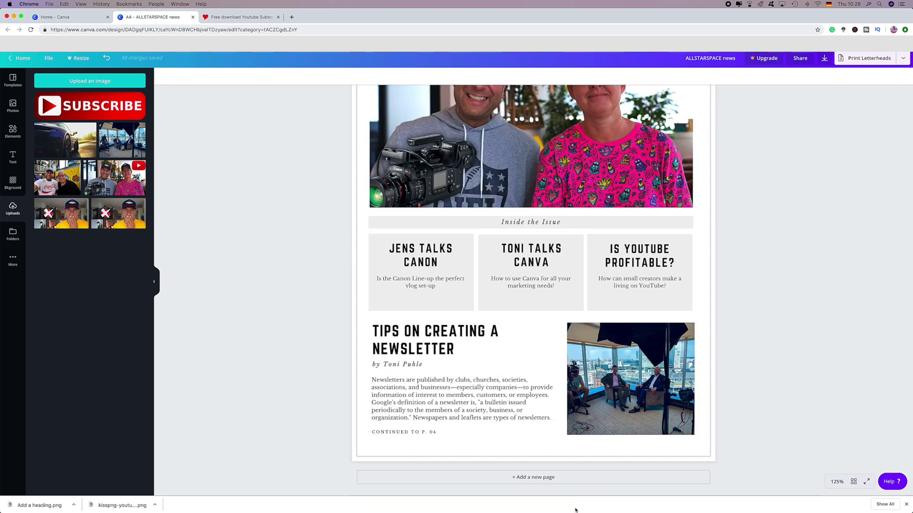
Add a new page using the Cream Simple Photo School Newsletter's Beginner's Guide: Classic Literature layout.
{"action": "left_click", "coordinate": [526, 477]}
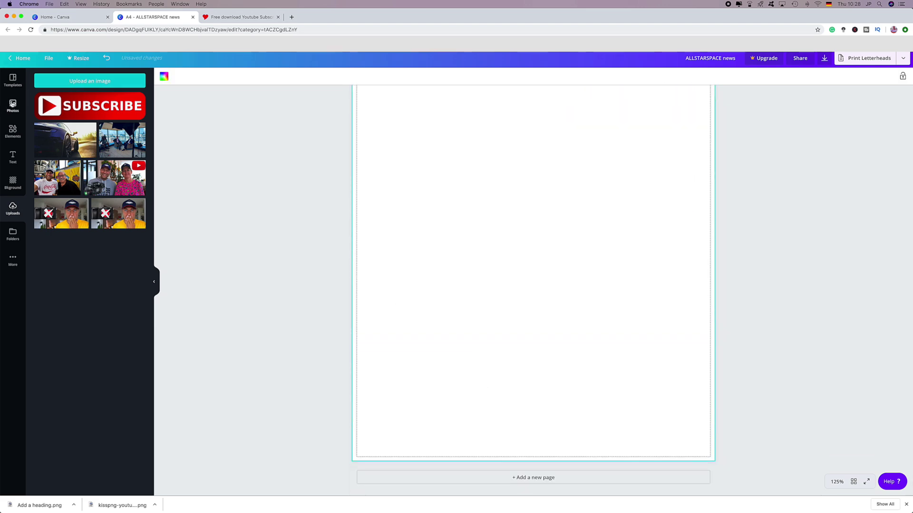
{"action": "left_click", "coordinate": [12, 79]}
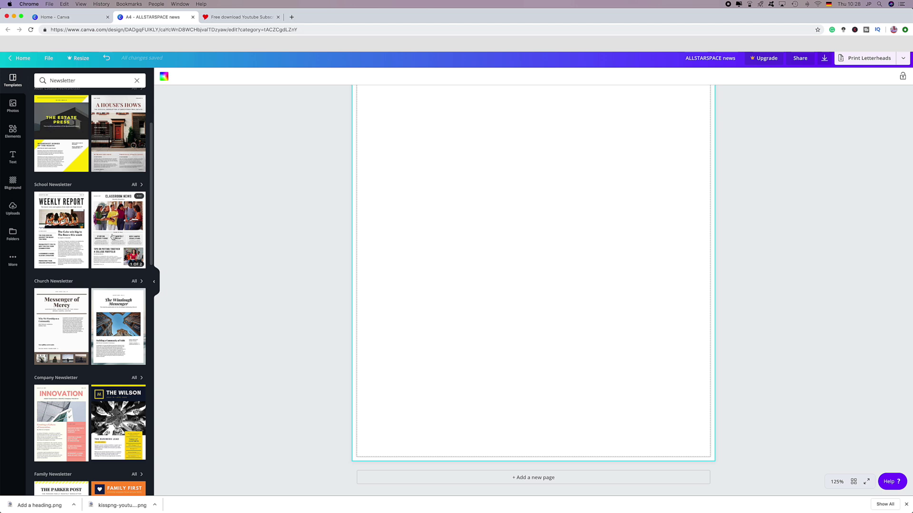
{"action": "left_click", "coordinate": [66, 232]}
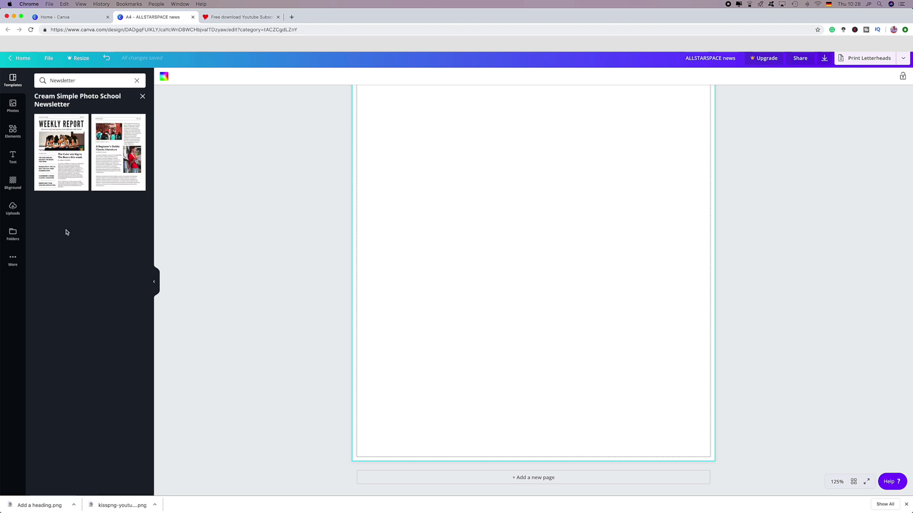
{"action": "left_click", "coordinate": [121, 153]}
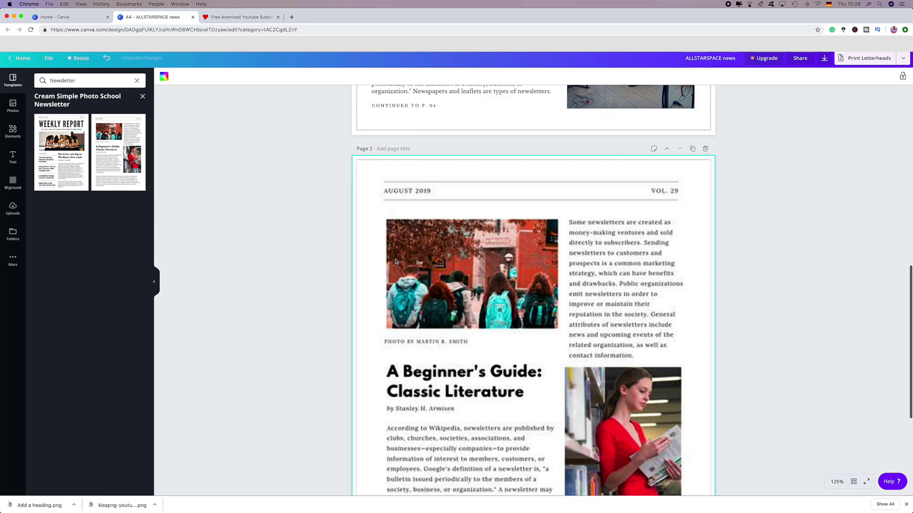
{"action": "scroll", "coordinate": [395, 261], "scroll_direction": "up", "scroll_amount": 10}
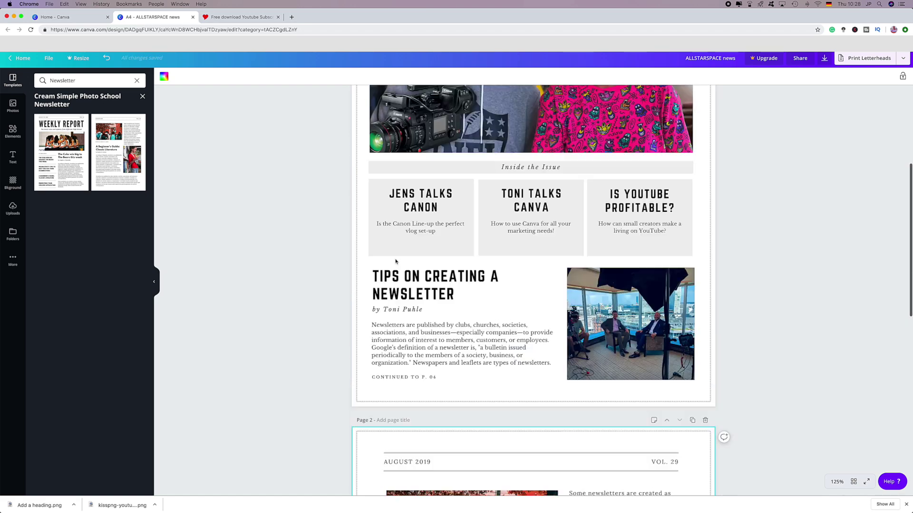
{"action": "scroll", "coordinate": [395, 261], "scroll_direction": "down", "scroll_amount": 15}
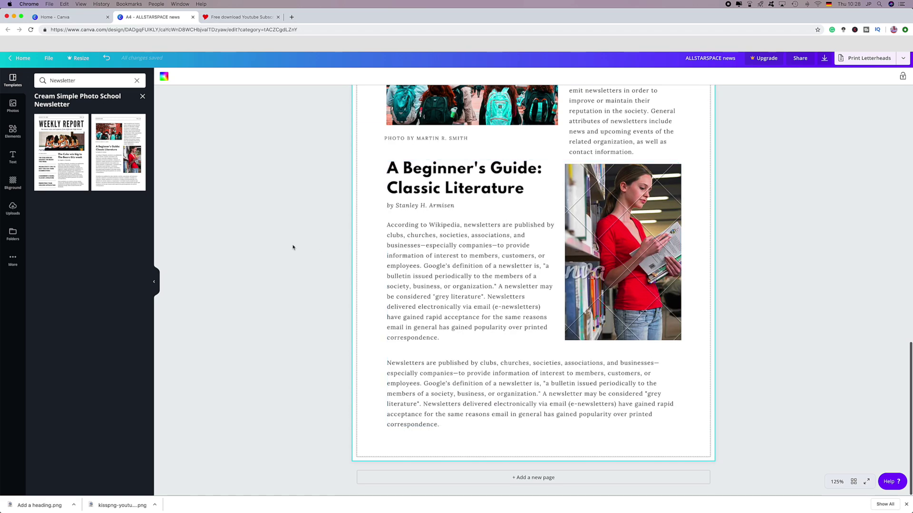
{"action": "scroll", "coordinate": [292, 247], "scroll_direction": "up", "scroll_amount": 15}
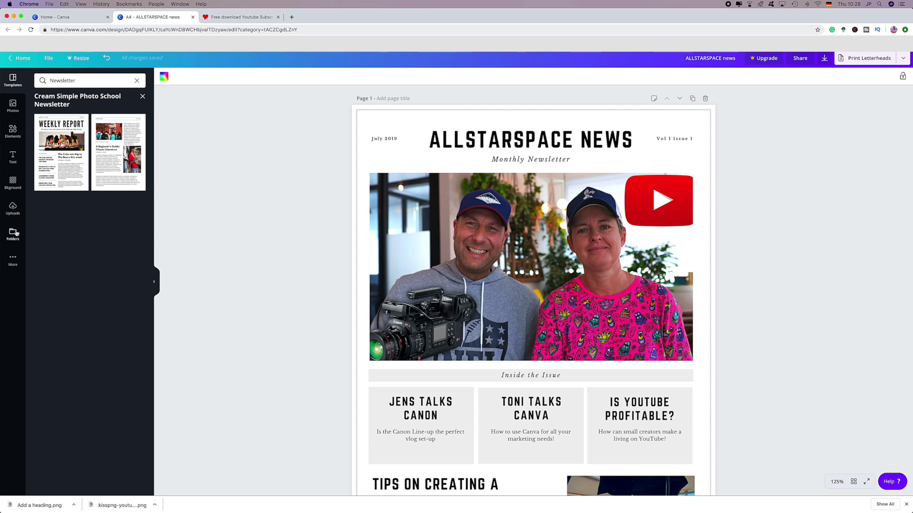
{"action": "scroll", "coordinate": [667, 347], "scroll_direction": "down", "scroll_amount": 15}
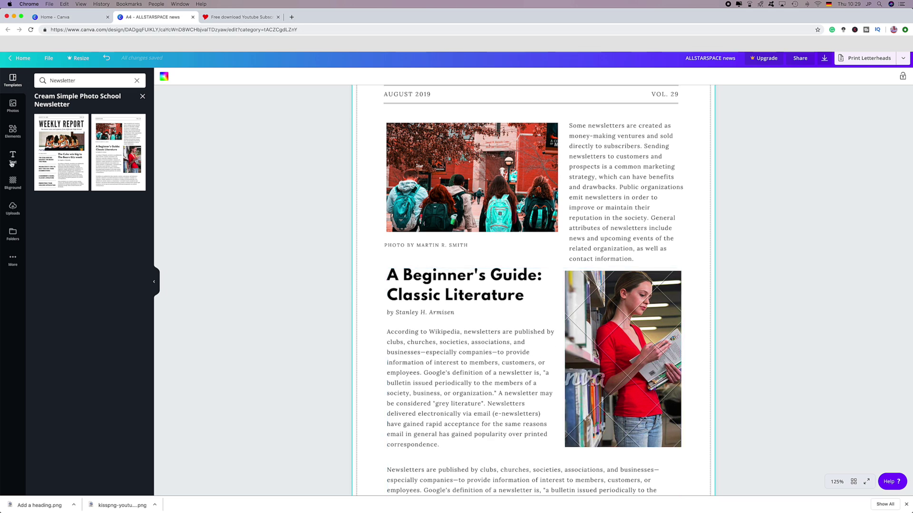
Place the two-person upload in the article's image frame and crop it to the smiling man.
{"action": "left_click", "coordinate": [13, 209]}
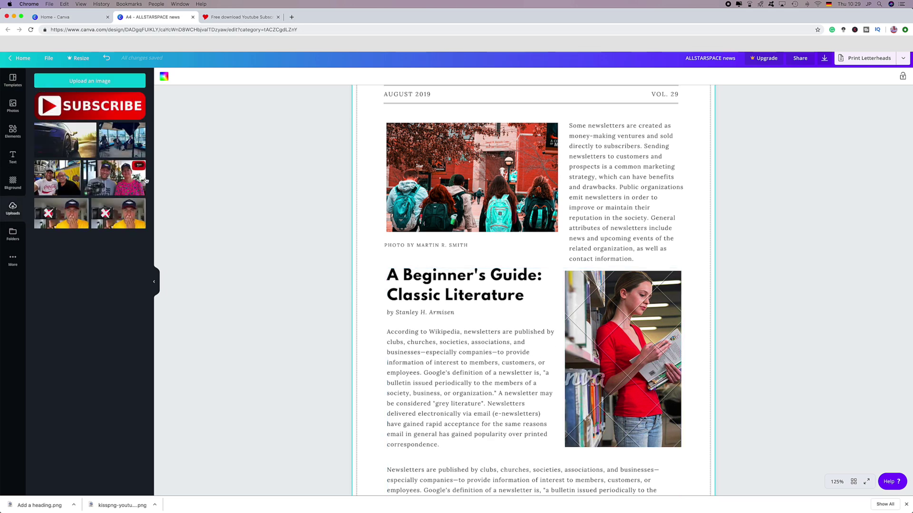
{"action": "left_click_drag", "start_coordinate": [147, 180], "coordinate": [594, 294]}
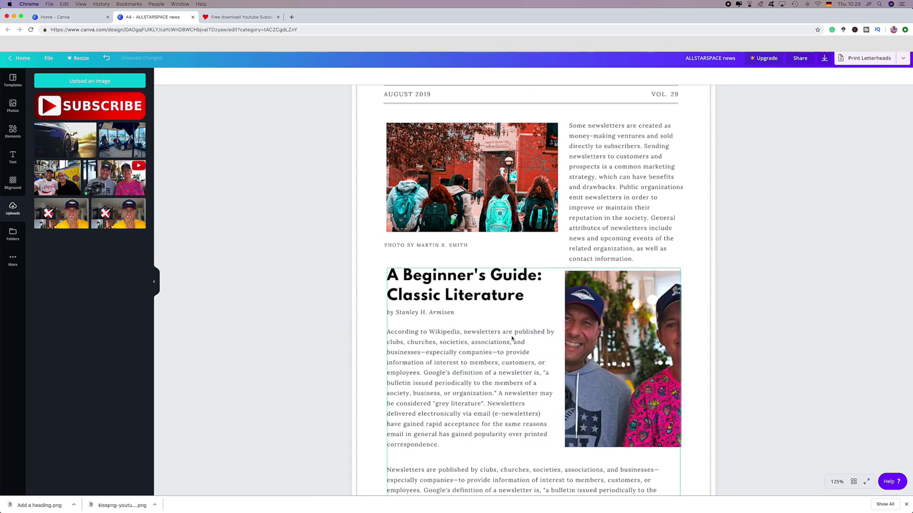
{"action": "left_click", "coordinate": [617, 327]}
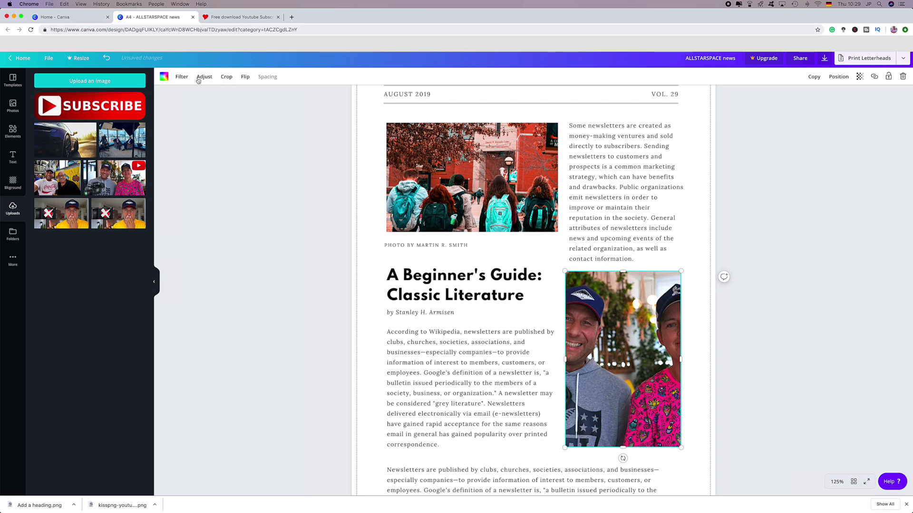
{"action": "left_click", "coordinate": [227, 78]}
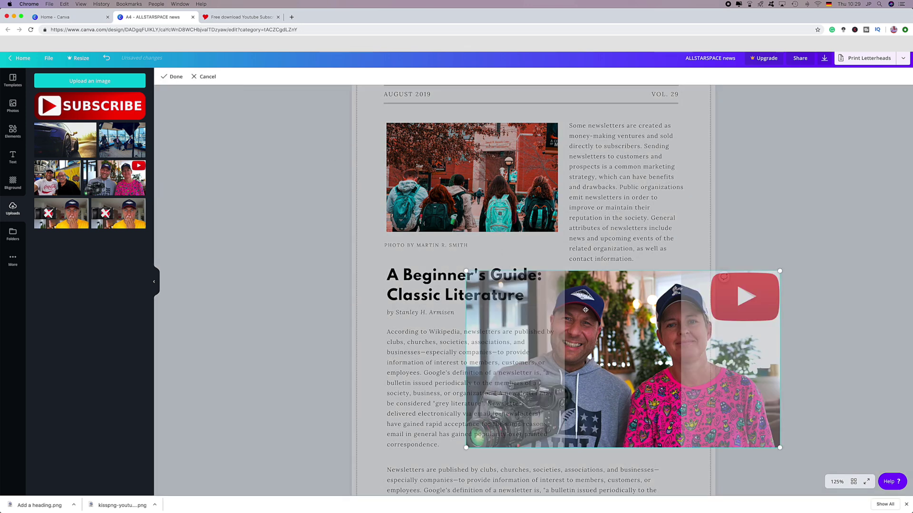
{"action": "left_click_drag", "start_coordinate": [585, 310], "coordinate": [640, 311]}
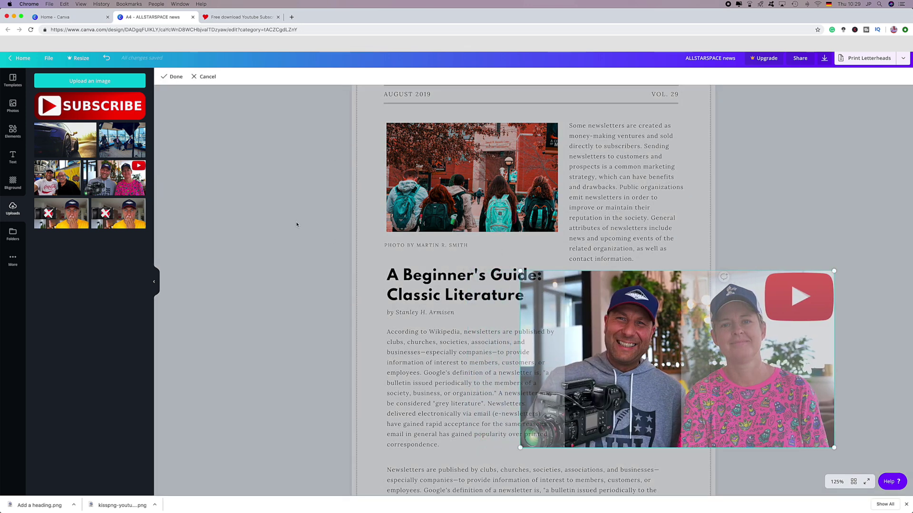
{"action": "left_click", "coordinate": [173, 77]}
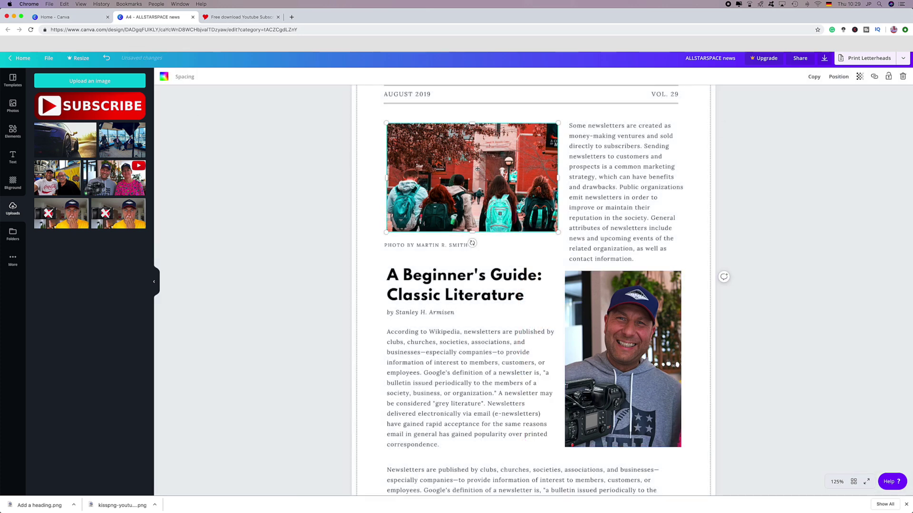
Replace the top students photo with the crossed-out camera upload.
{"action": "left_click_drag", "start_coordinate": [69, 224], "coordinate": [425, 193]}
{"action": "left_click", "coordinate": [419, 312]}
{"action": "scroll", "coordinate": [408, 347], "scroll_direction": "up", "scroll_amount": 10}
{"action": "scroll", "coordinate": [412, 347], "scroll_direction": "down", "scroll_amount": 8}
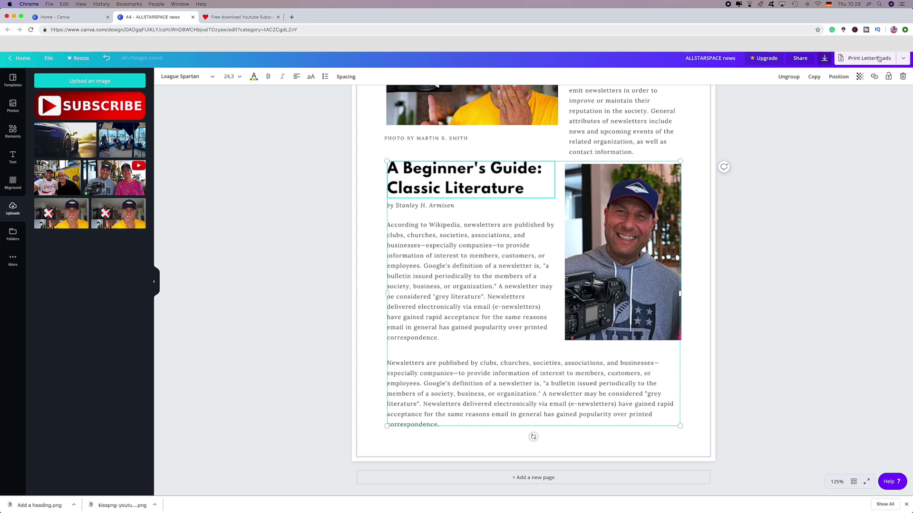
Open the Download settings and try the PDF Standard and PNG file types.
{"action": "left_click", "coordinate": [904, 58]}
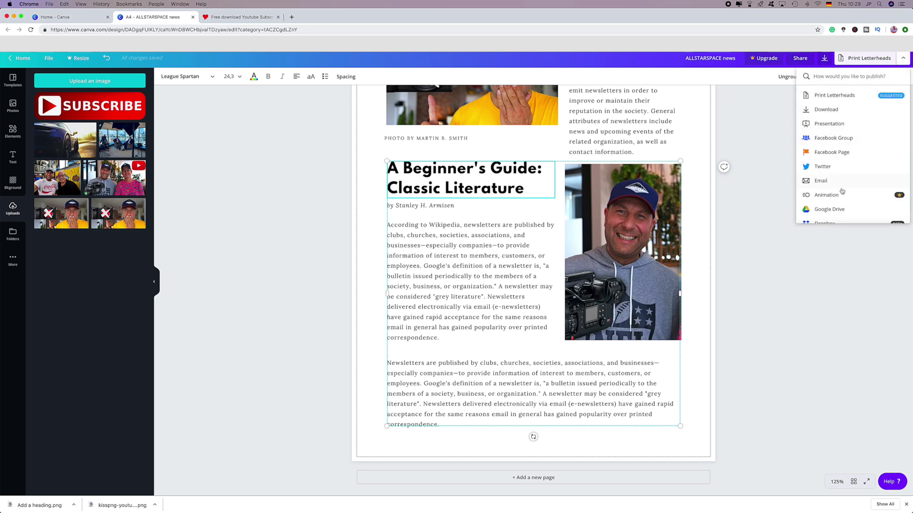
{"action": "left_click", "coordinate": [825, 116]}
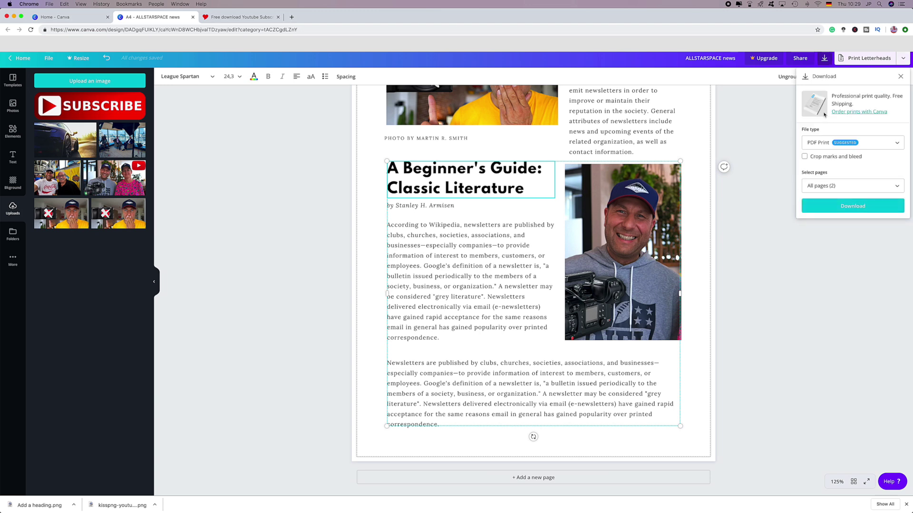
{"action": "left_click", "coordinate": [823, 58]}
{"action": "left_click", "coordinate": [824, 58]}
{"action": "left_click", "coordinate": [837, 143]}
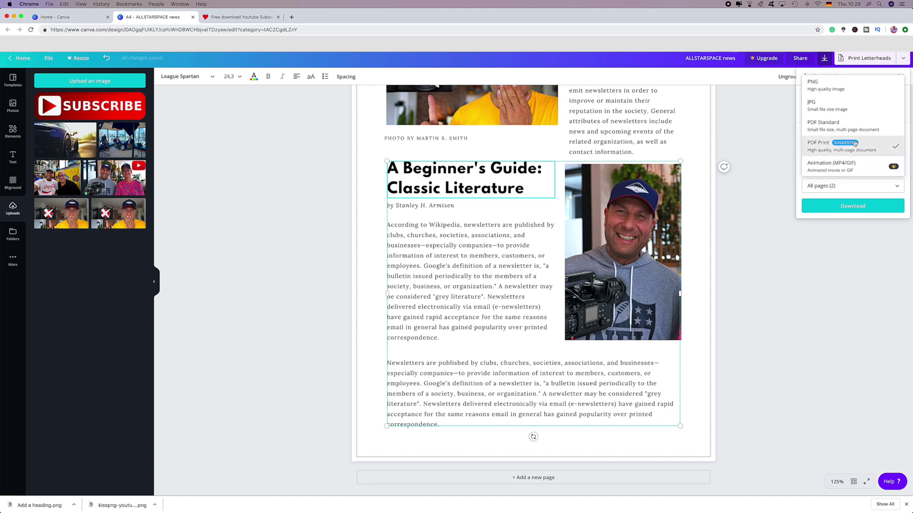
{"action": "left_click", "coordinate": [821, 126]}
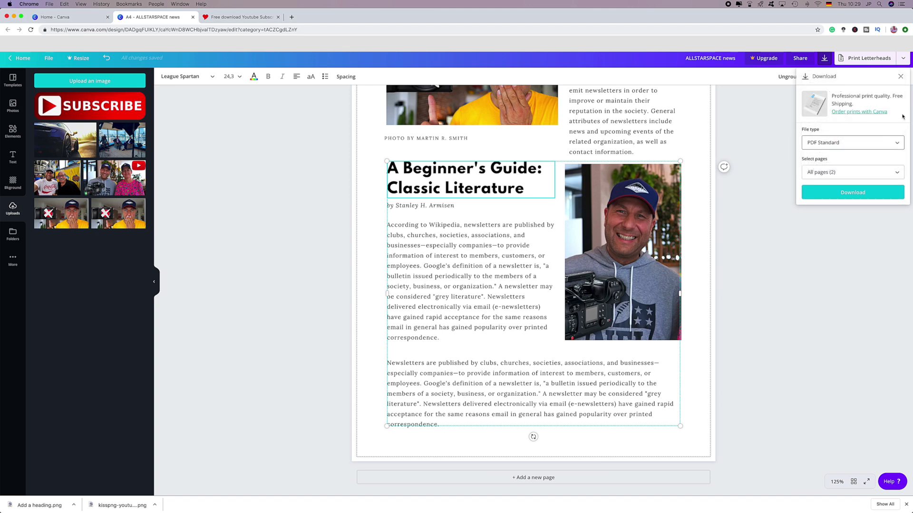
{"action": "left_click", "coordinate": [896, 142]}
{"action": "left_click", "coordinate": [840, 109]}
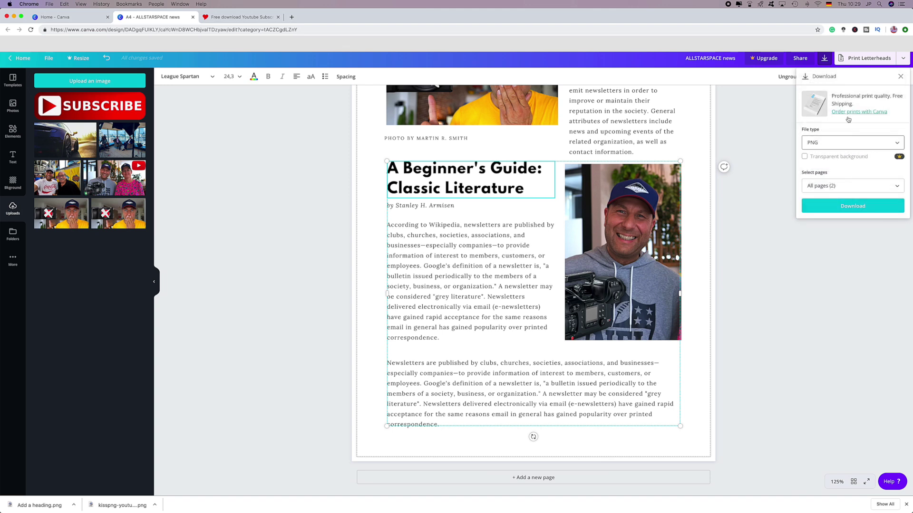
Try JPG, revert to PDF Standard, close without downloading and return to the home page.
{"action": "left_click", "coordinate": [903, 143]}
{"action": "left_click", "coordinate": [865, 159]}
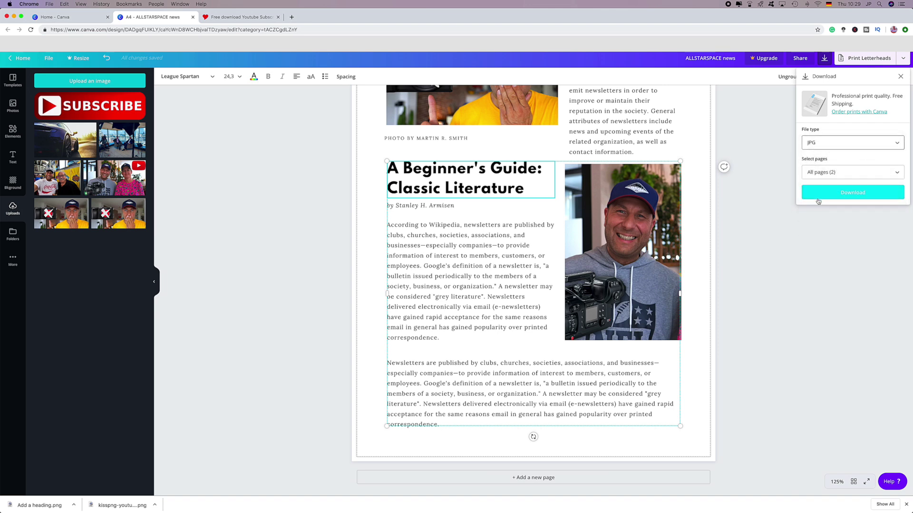
{"action": "left_click", "coordinate": [871, 151]}
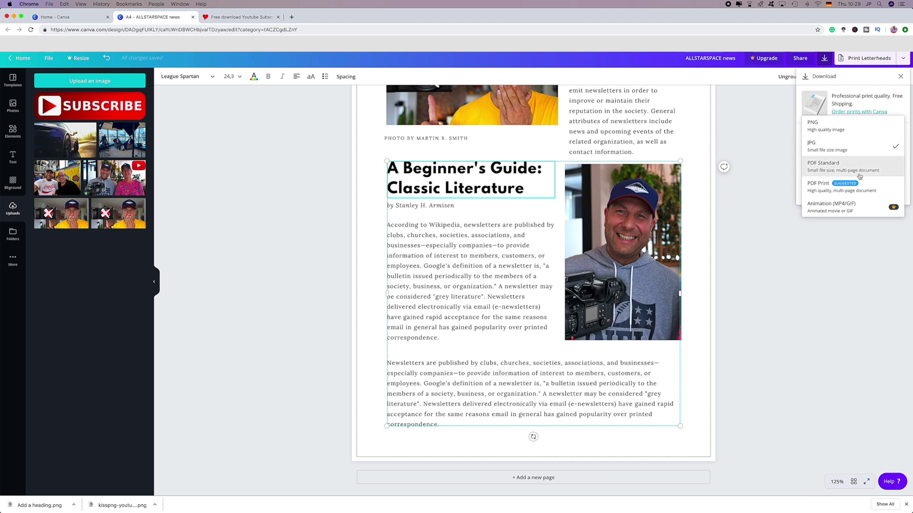
{"action": "left_click", "coordinate": [859, 167]}
{"action": "left_click", "coordinate": [810, 246]}
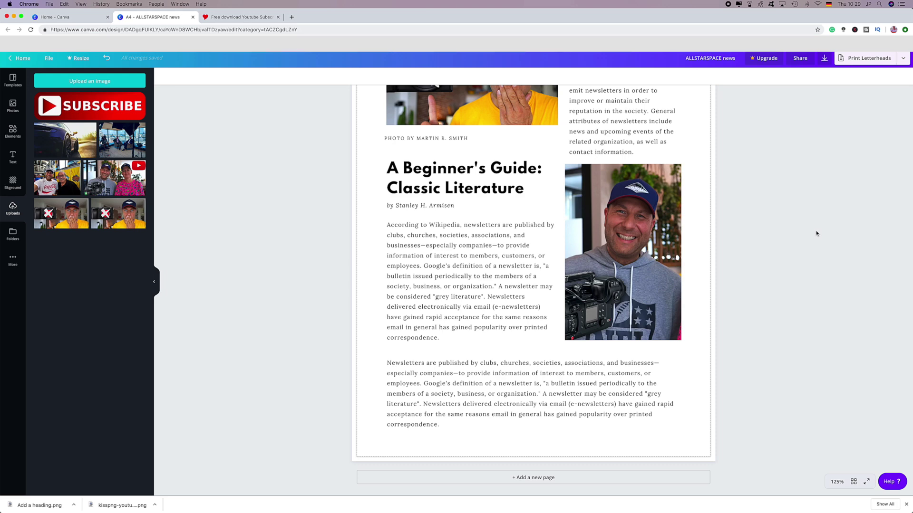
{"action": "left_click", "coordinate": [26, 59]}
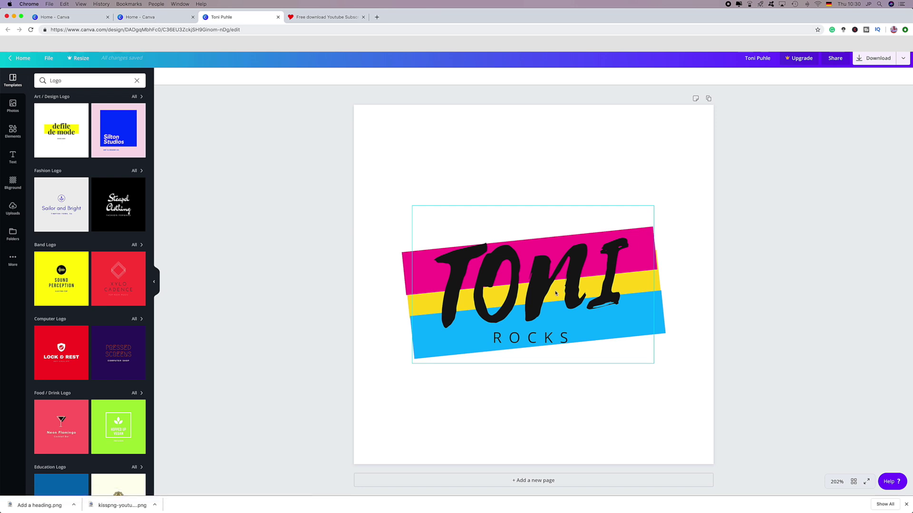
Duplicate the logo page and reset the copy's top stripe to the default pink.
{"action": "left_click", "coordinate": [708, 96]}
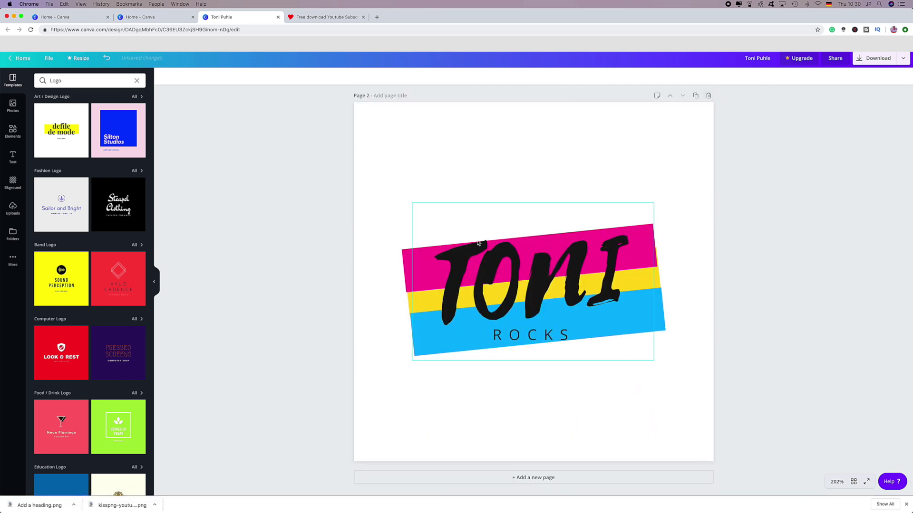
{"action": "left_click", "coordinate": [407, 255]}
{"action": "left_click", "coordinate": [164, 77]}
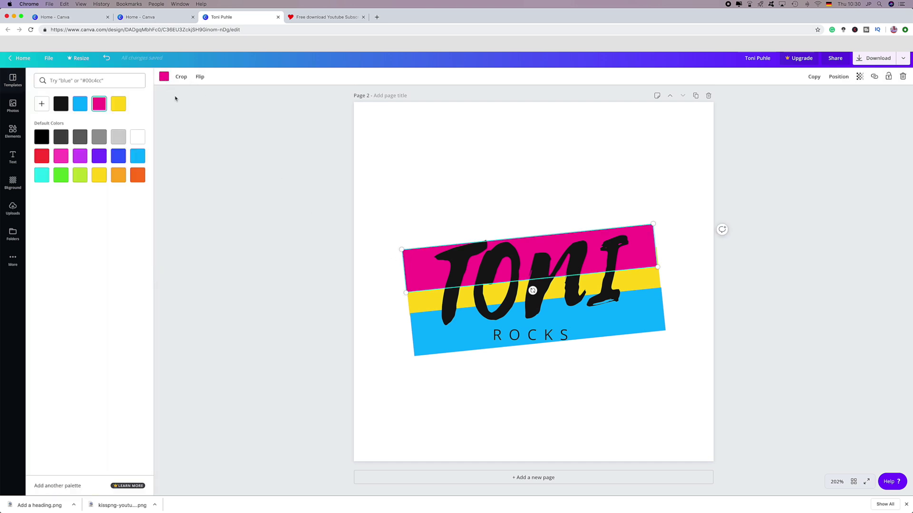
{"action": "left_click", "coordinate": [61, 156]}
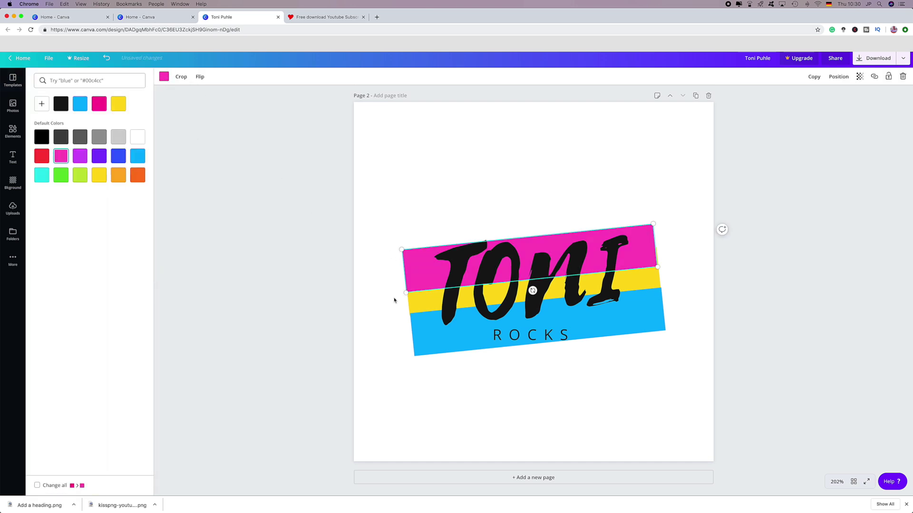
{"action": "left_click", "coordinate": [416, 329]}
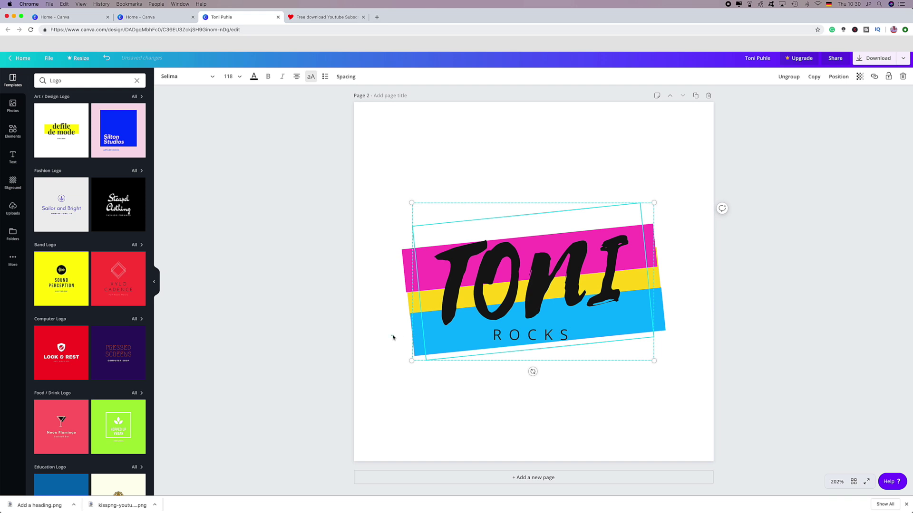
{"action": "left_click", "coordinate": [400, 338]}
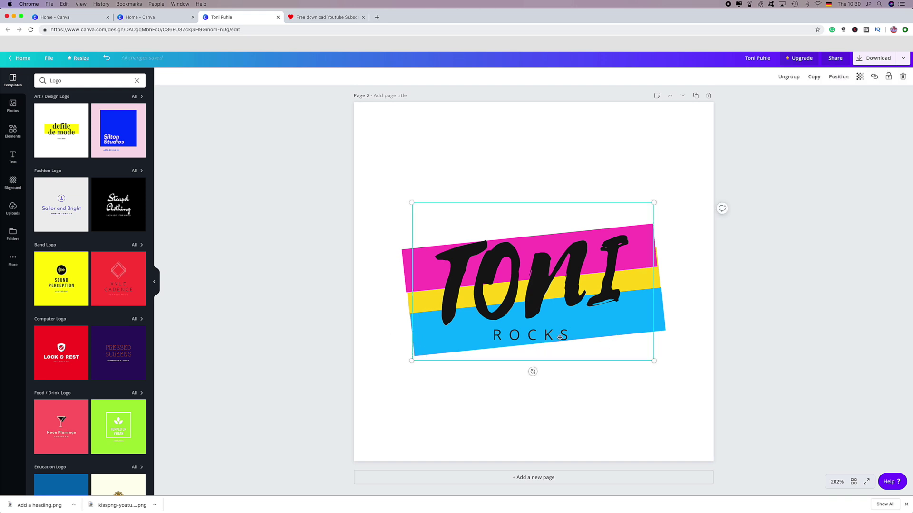
Recolour the logo's bottom stripe to light blue #a1d4f1.
{"action": "left_click", "coordinate": [663, 319]}
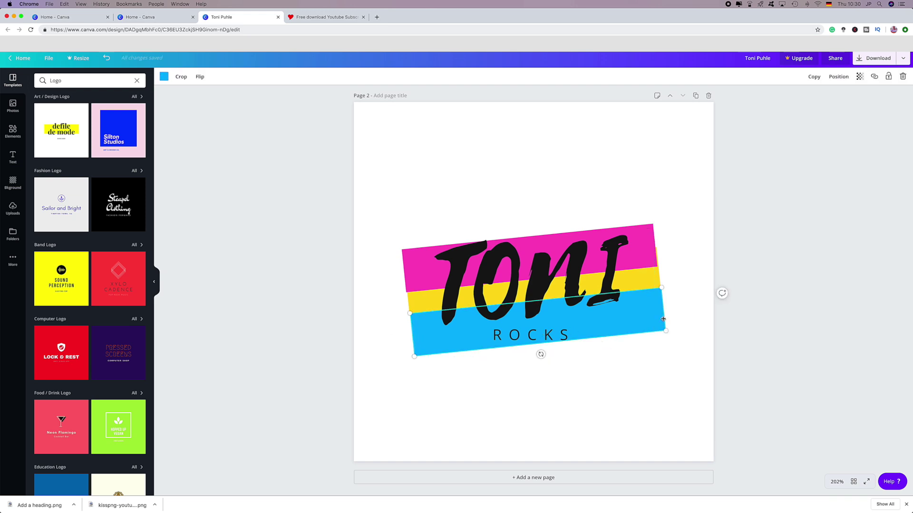
{"action": "left_click", "coordinate": [164, 77]}
{"action": "left_click", "coordinate": [43, 105]}
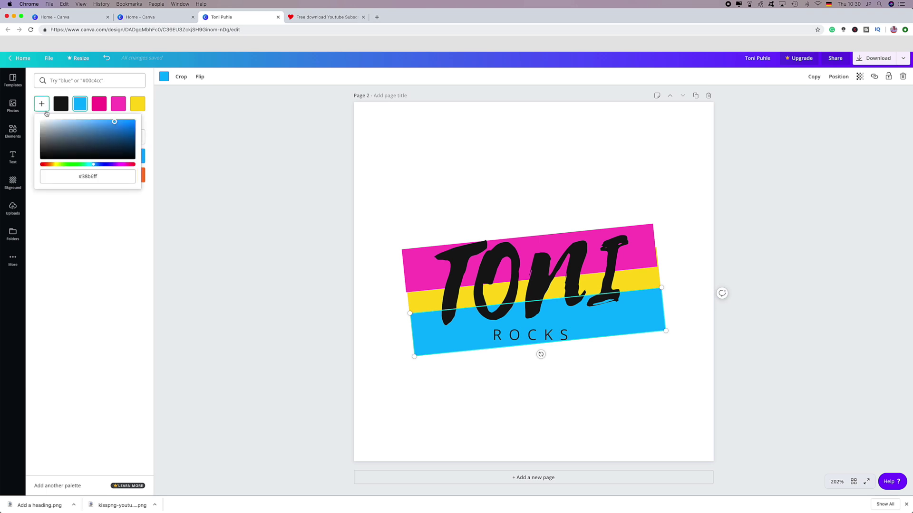
{"action": "left_click_drag", "start_coordinate": [87, 132], "coordinate": [71, 122]}
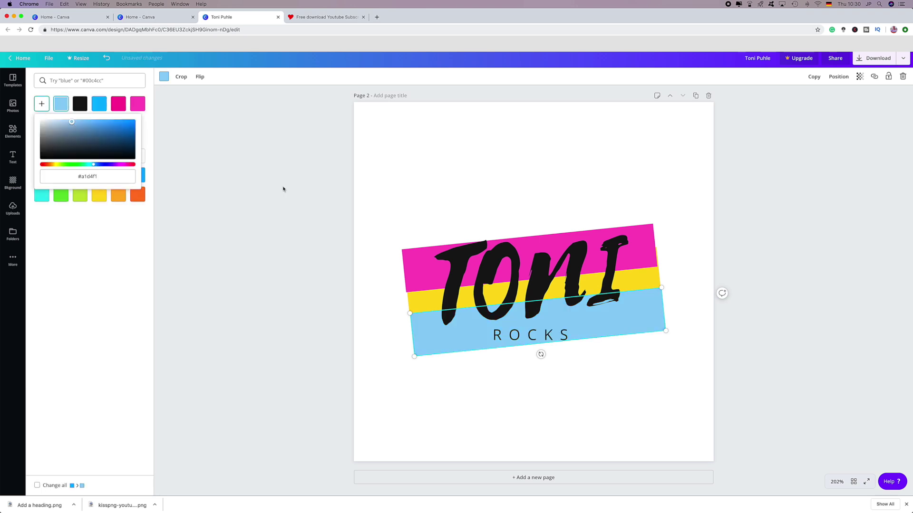
{"action": "left_click", "coordinate": [418, 298]}
Recolour the middle stripe to pale yellow #efe1a9 and deselect the logo.
{"action": "left_click", "coordinate": [410, 298]}
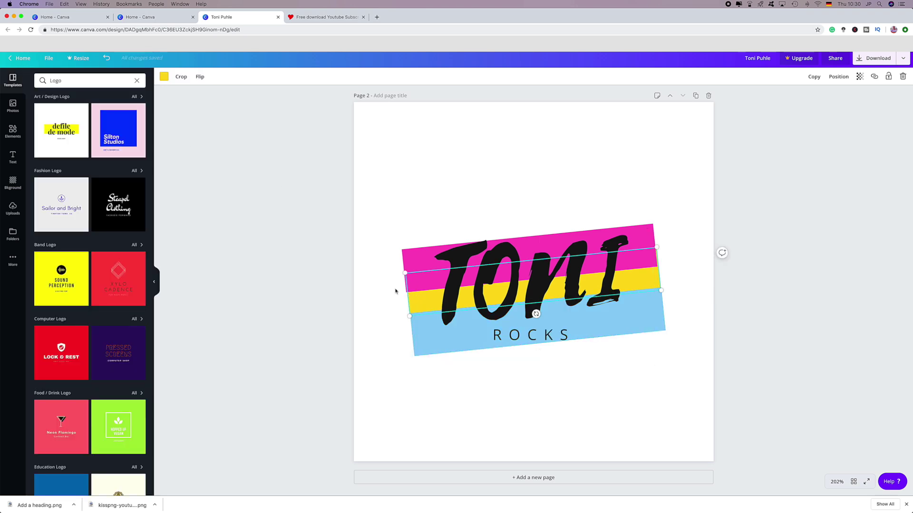
{"action": "left_click", "coordinate": [164, 76]}
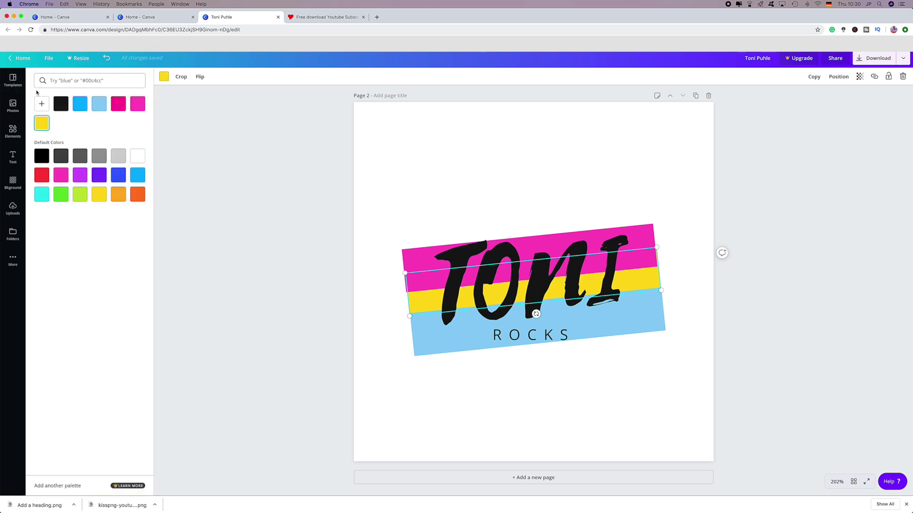
{"action": "left_click", "coordinate": [42, 105]}
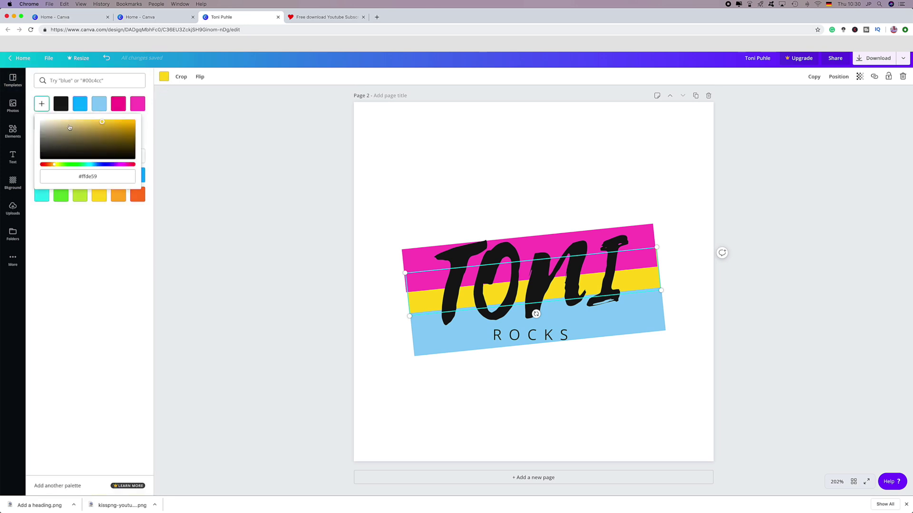
{"action": "left_click", "coordinate": [68, 123]}
{"action": "left_click", "coordinate": [376, 149]}
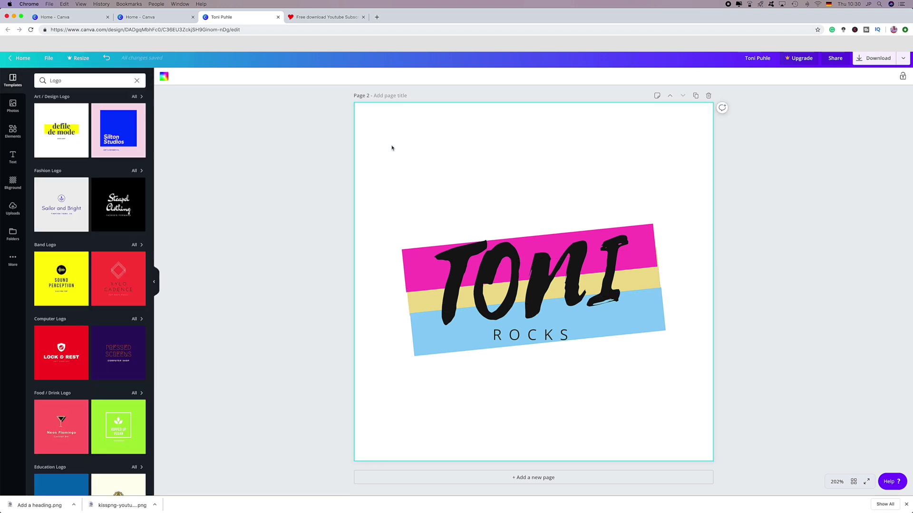
Add a blank third page below the recoloured logo page, then browse the Logo templates list.
{"action": "scroll", "coordinate": [393, 151], "scroll_direction": "up", "scroll_amount": 4}
{"action": "scroll", "coordinate": [393, 152], "scroll_direction": "down", "scroll_amount": 2}
{"action": "scroll", "coordinate": [420, 212], "scroll_direction": "up", "scroll_amount": 5}
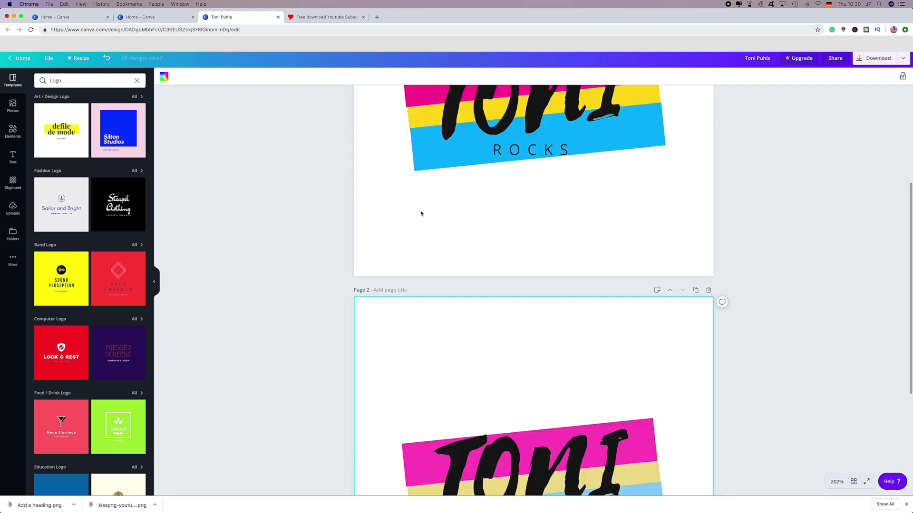
{"action": "scroll", "coordinate": [421, 212], "scroll_direction": "down", "scroll_amount": 3}
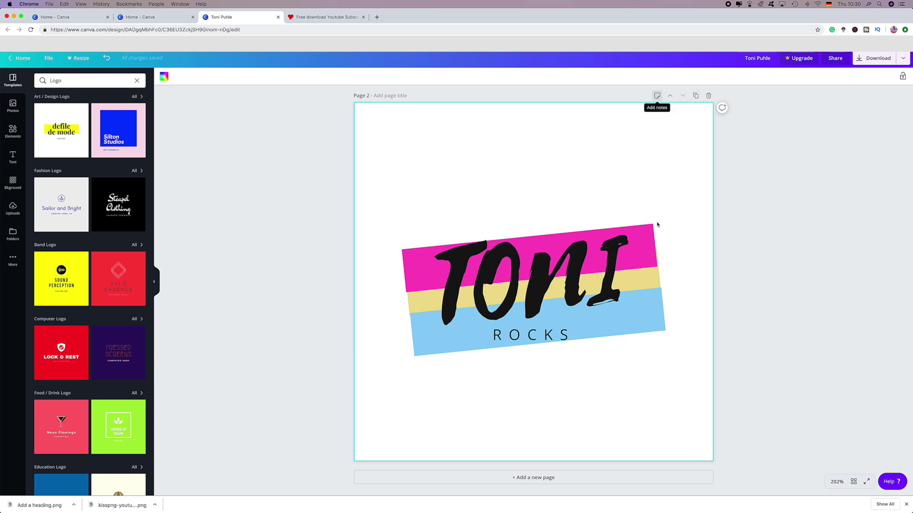
{"action": "left_click", "coordinate": [517, 483]}
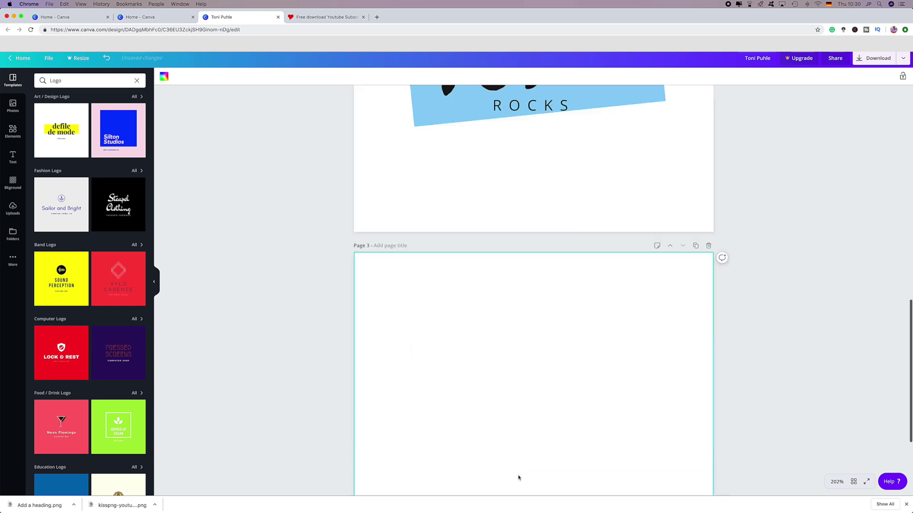
{"action": "scroll", "coordinate": [88, 308], "scroll_direction": "down", "scroll_amount": 5}
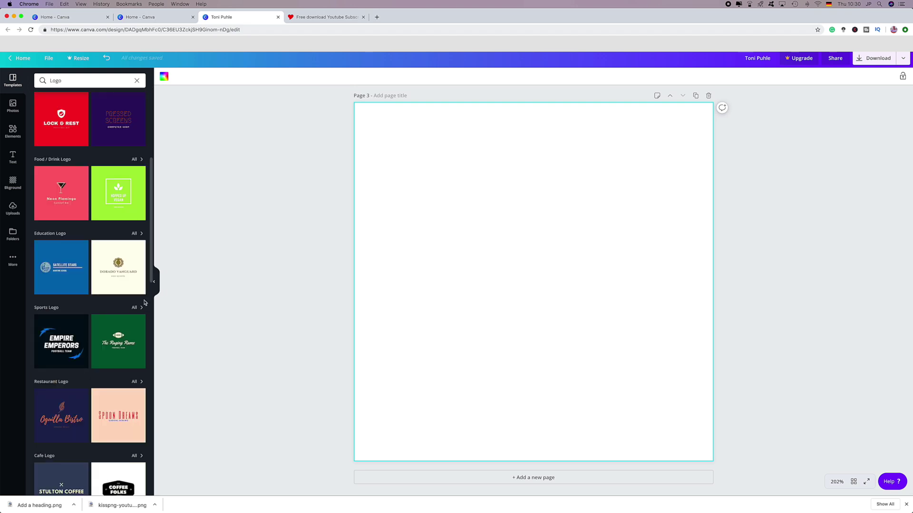
{"action": "scroll", "coordinate": [84, 351], "scroll_direction": "down", "scroll_amount": 7}
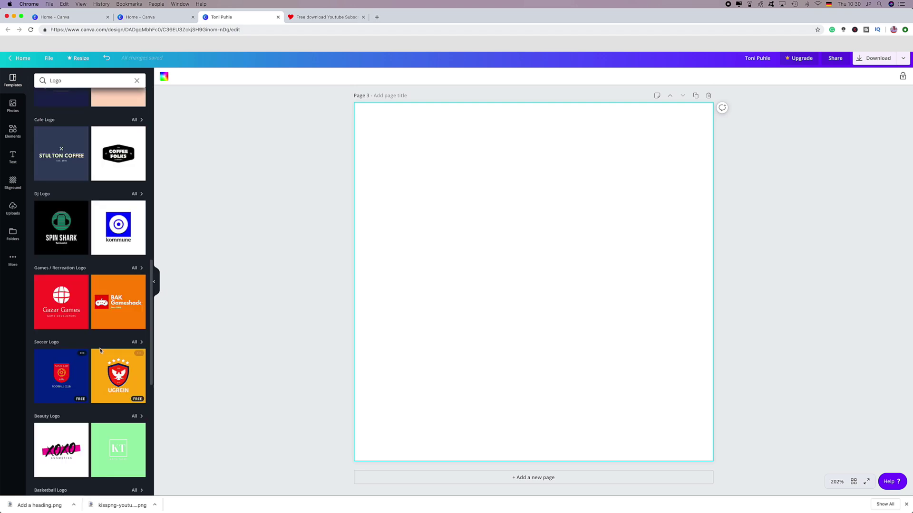
{"action": "scroll", "coordinate": [74, 378], "scroll_direction": "down", "scroll_amount": 3}
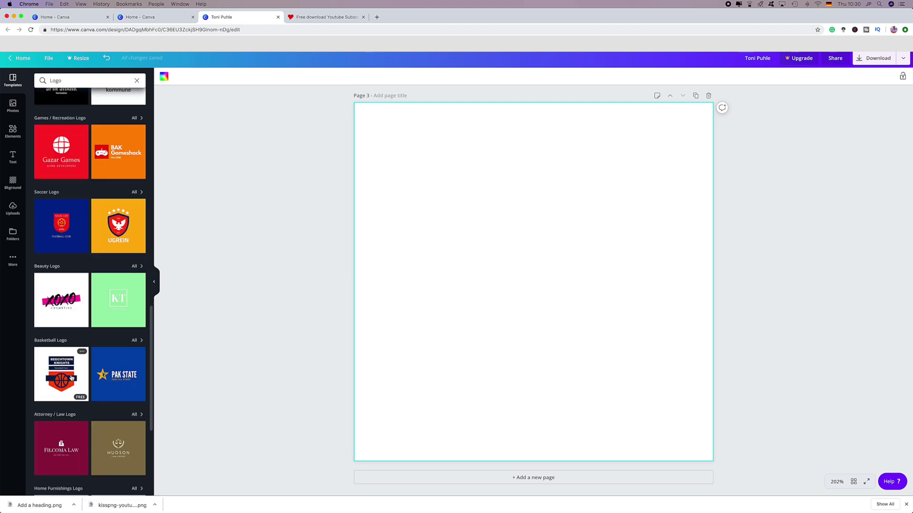
{"action": "scroll", "coordinate": [71, 377], "scroll_direction": "down", "scroll_amount": 5}
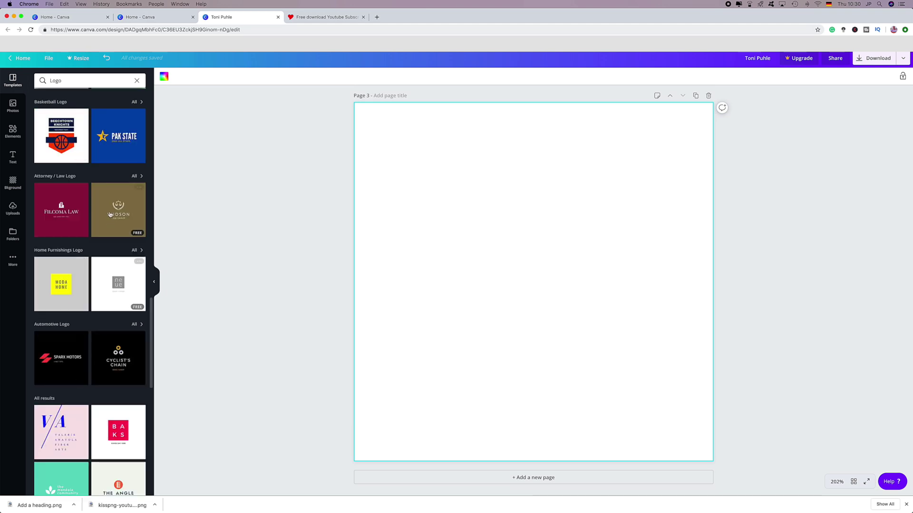
Apply the blue PAK STATE Basketball star logo to page 3 and replace its heading with the designer's name.
{"action": "left_click", "coordinate": [121, 155]}
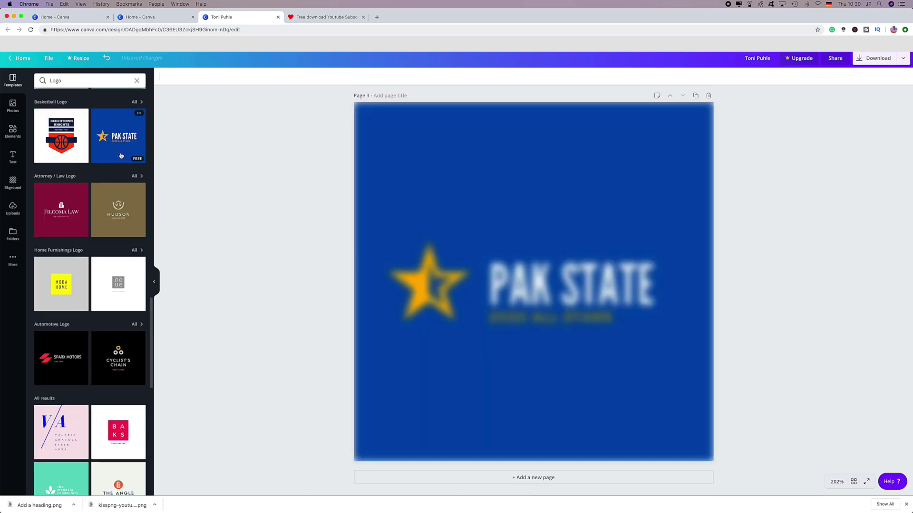
{"action": "left_click", "coordinate": [510, 277]}
{"action": "double_click", "coordinate": [510, 276]}
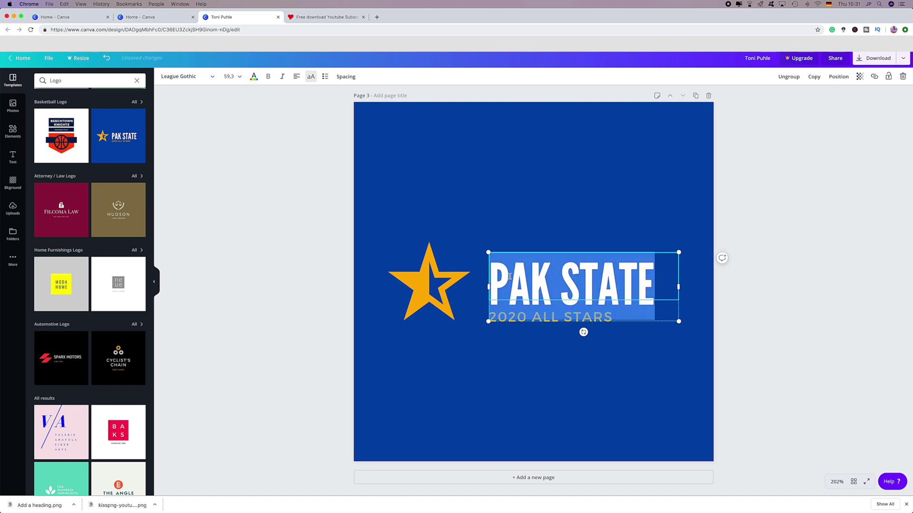
{"action": "type", "text": "TONI PUHLE"}
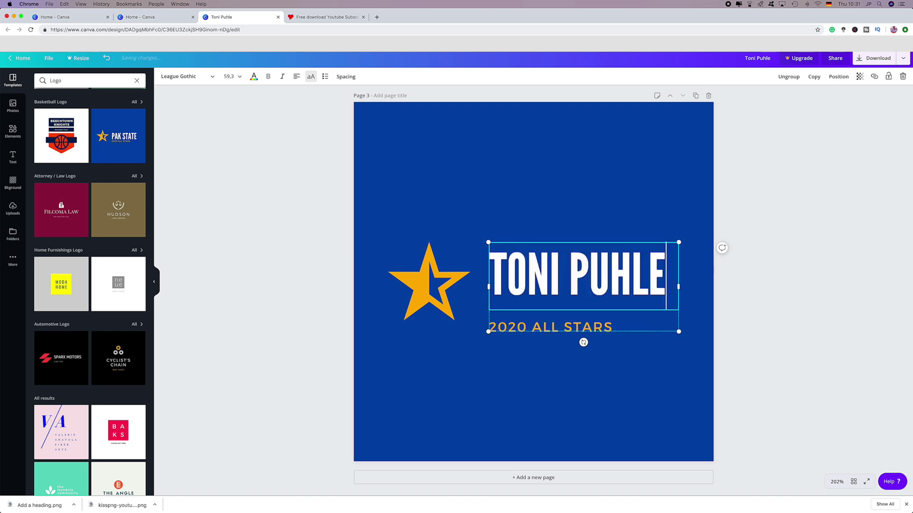
{"action": "scroll", "coordinate": [504, 284], "scroll_direction": "up", "scroll_amount": 5}
{"action": "scroll", "coordinate": [504, 283], "scroll_direction": "down", "scroll_amount": 5}
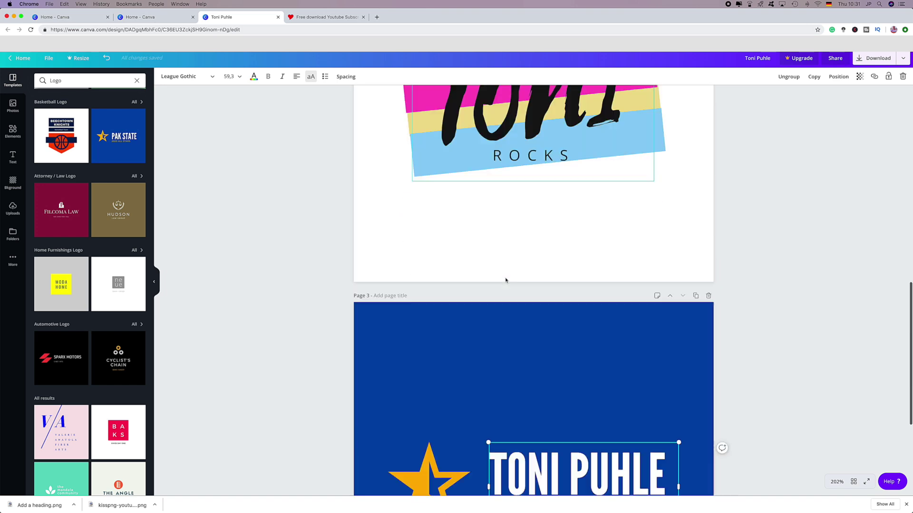
{"action": "left_click", "coordinate": [511, 327]}
{"action": "triple_click", "coordinate": [508, 327]}
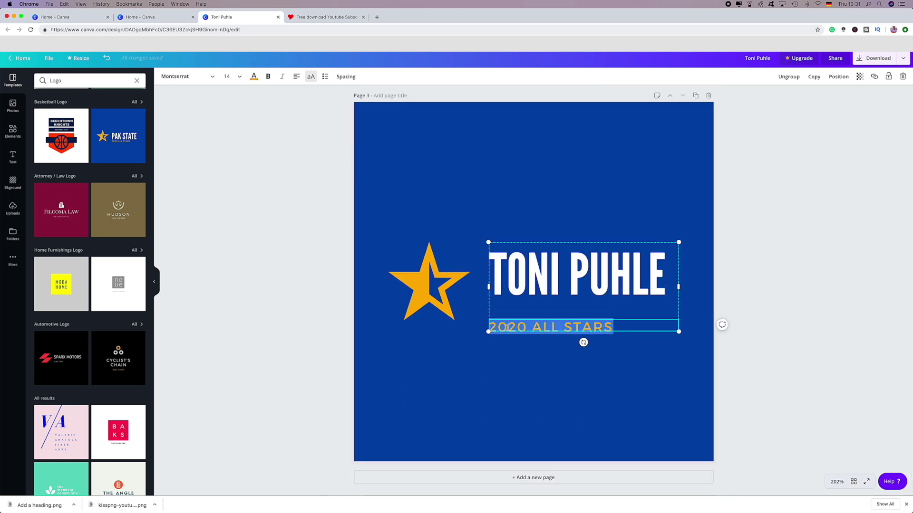
{"action": "type", "text": "2019 "}
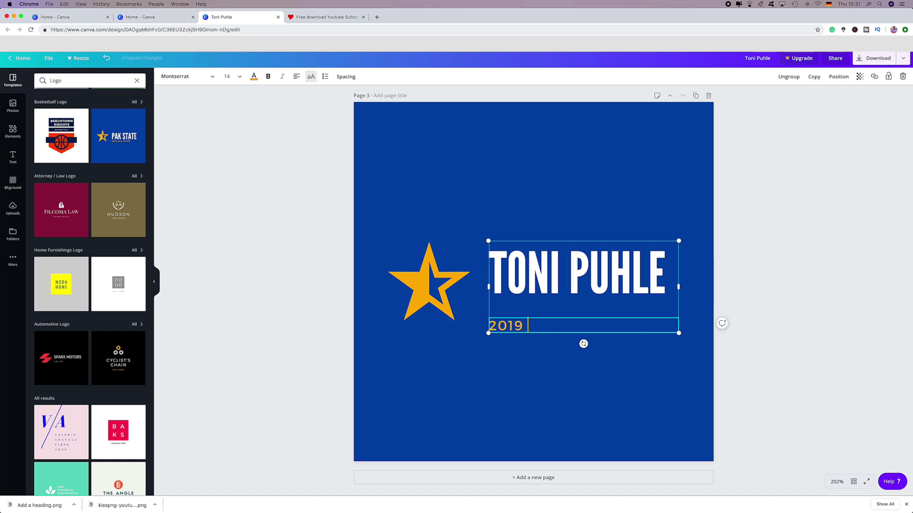
{"action": "type", "text": "@ALLSTARSPACE"}
{"action": "left_click", "coordinate": [458, 176]}
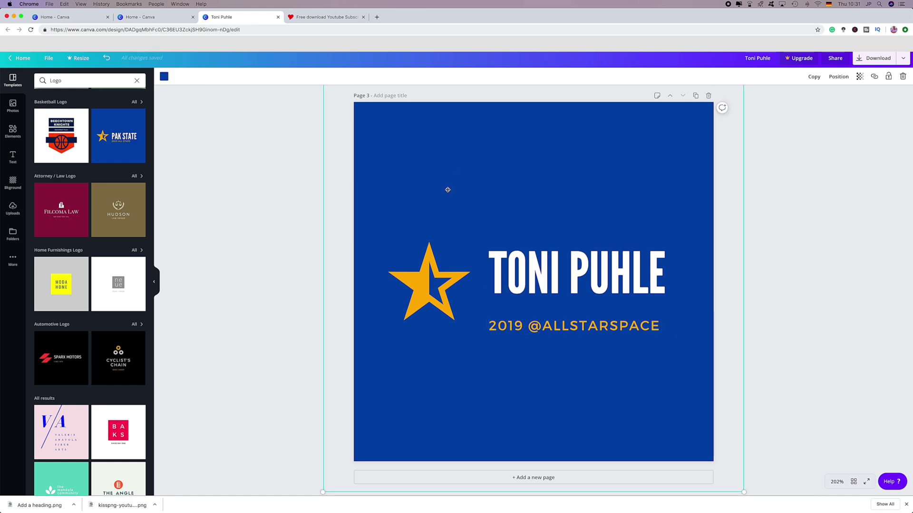
Recolour the right half of the page-3 star pink using the document colours.
{"action": "scroll", "coordinate": [403, 315], "scroll_direction": "up", "scroll_amount": 10}
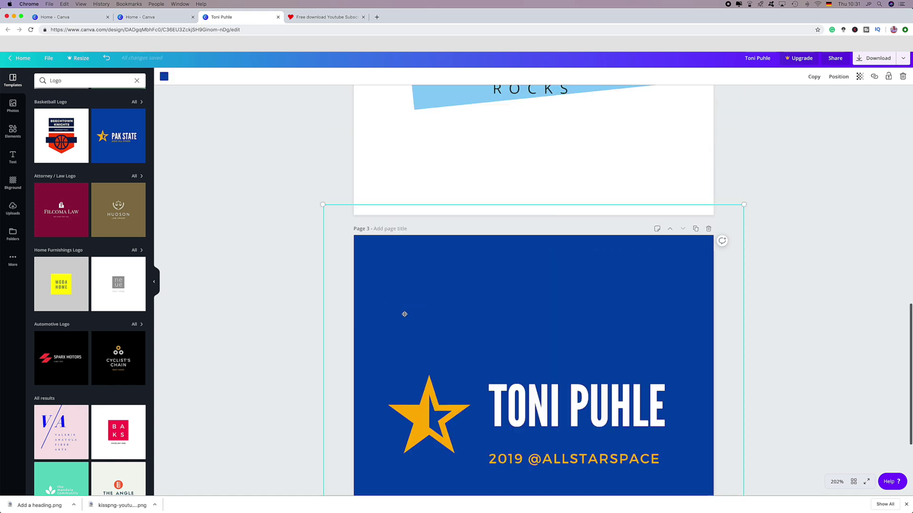
{"action": "scroll", "coordinate": [404, 315], "scroll_direction": "up", "scroll_amount": 3}
{"action": "scroll", "coordinate": [403, 316], "scroll_direction": "down", "scroll_amount": 15}
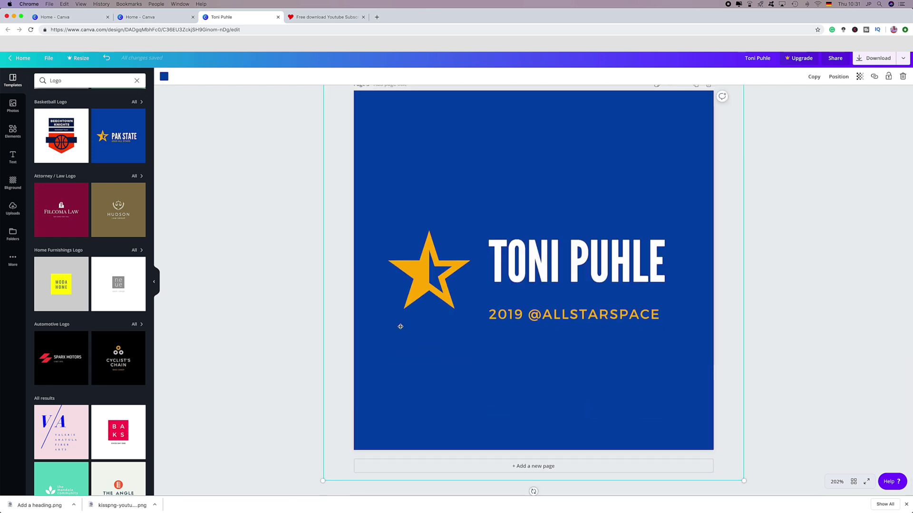
{"action": "scroll", "coordinate": [544, 381], "scroll_direction": "up", "scroll_amount": 1}
{"action": "scroll", "coordinate": [544, 382], "scroll_direction": "up", "scroll_amount": 4}
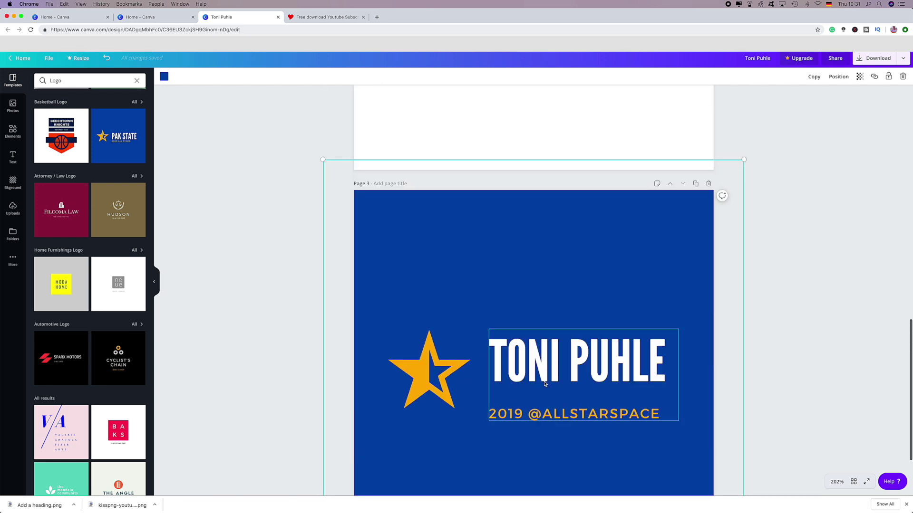
{"action": "left_click", "coordinate": [414, 349]}
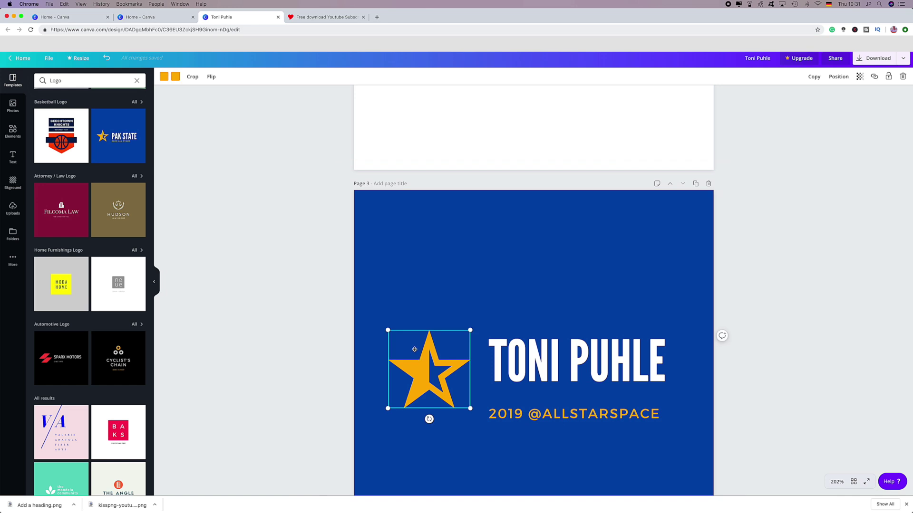
{"action": "left_click", "coordinate": [175, 77]}
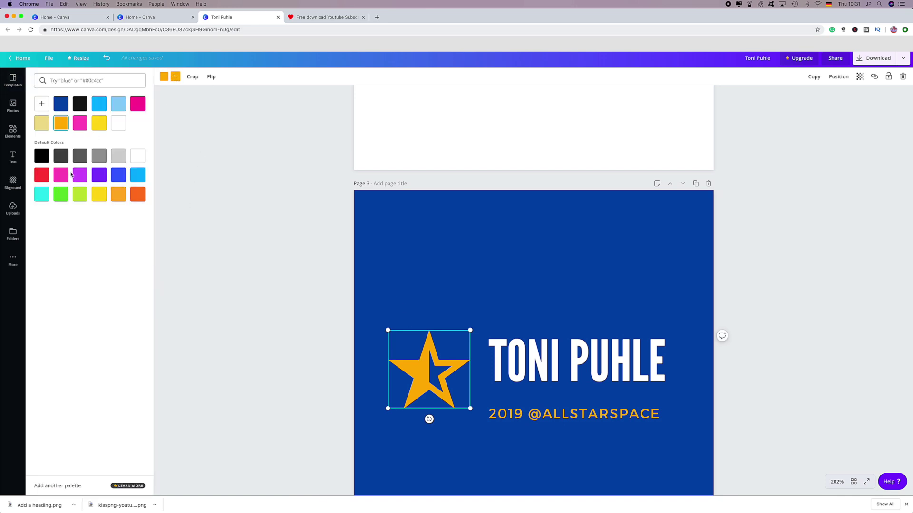
{"action": "left_click", "coordinate": [138, 104]}
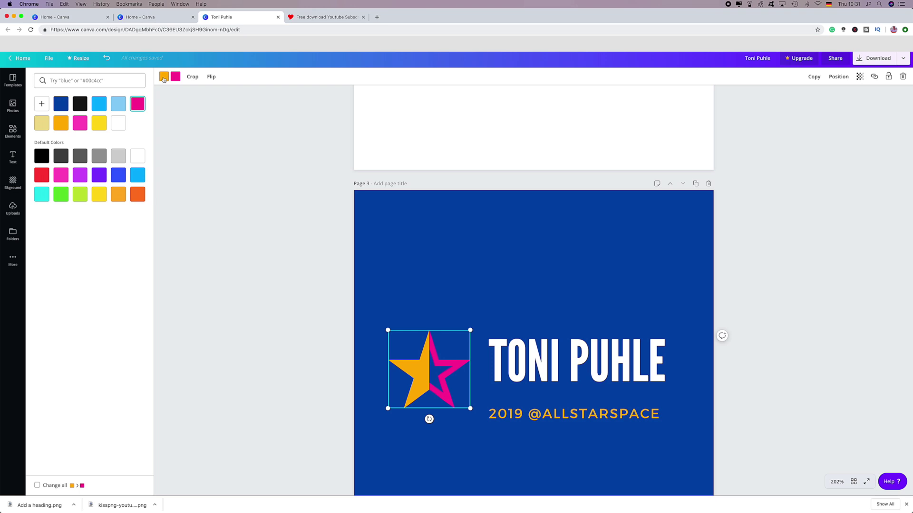
{"action": "left_click", "coordinate": [483, 235]}
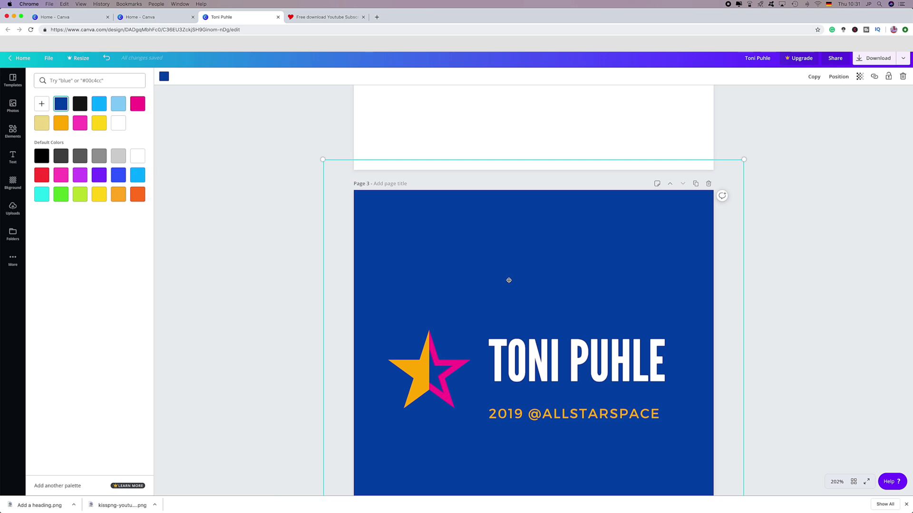
Zoom the canvas out to 25% so all three pages show together.
{"action": "left_click", "coordinate": [837, 482]}
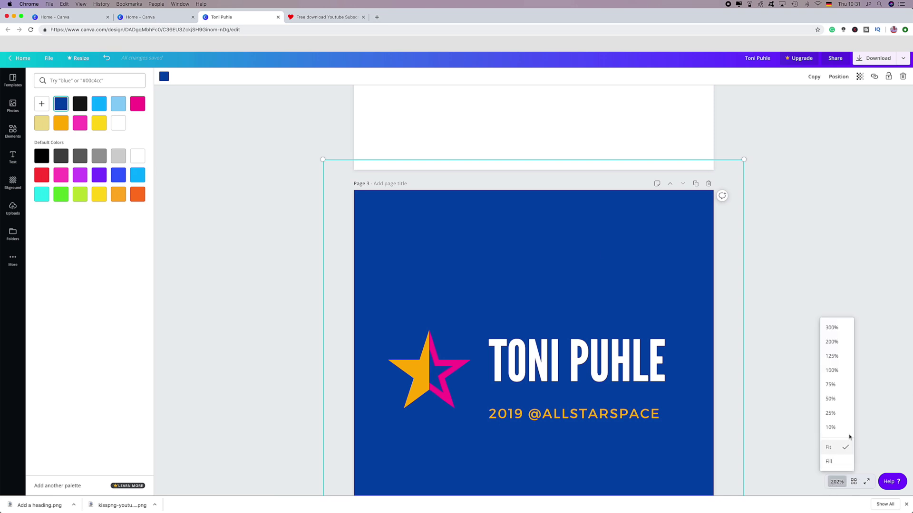
{"action": "left_click", "coordinate": [836, 414]}
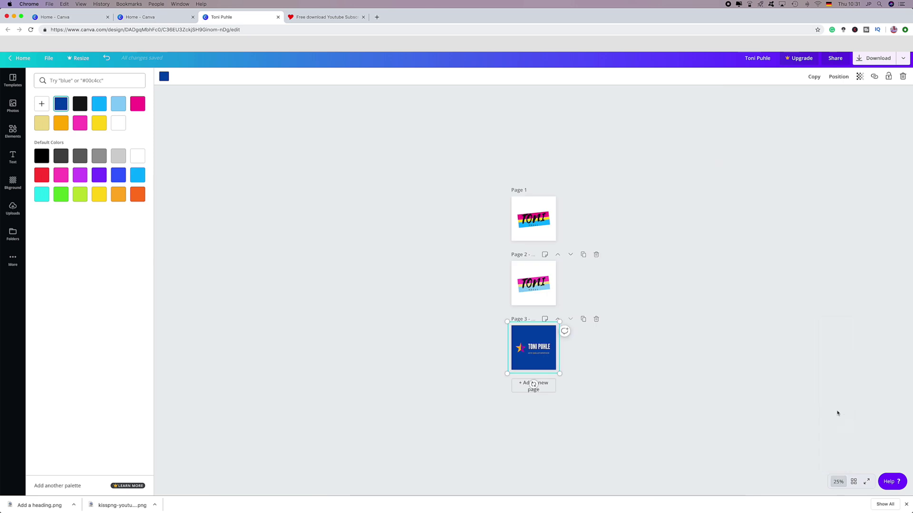
{"action": "left_click", "coordinate": [725, 359]}
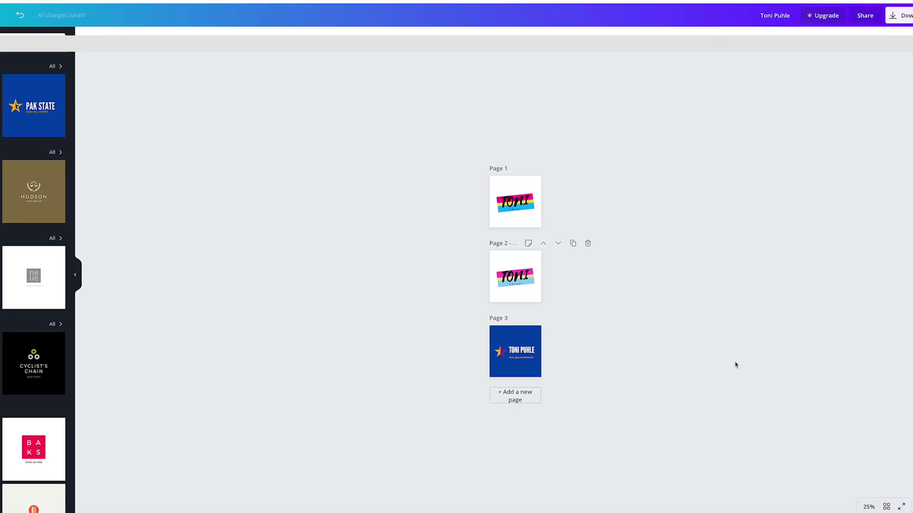